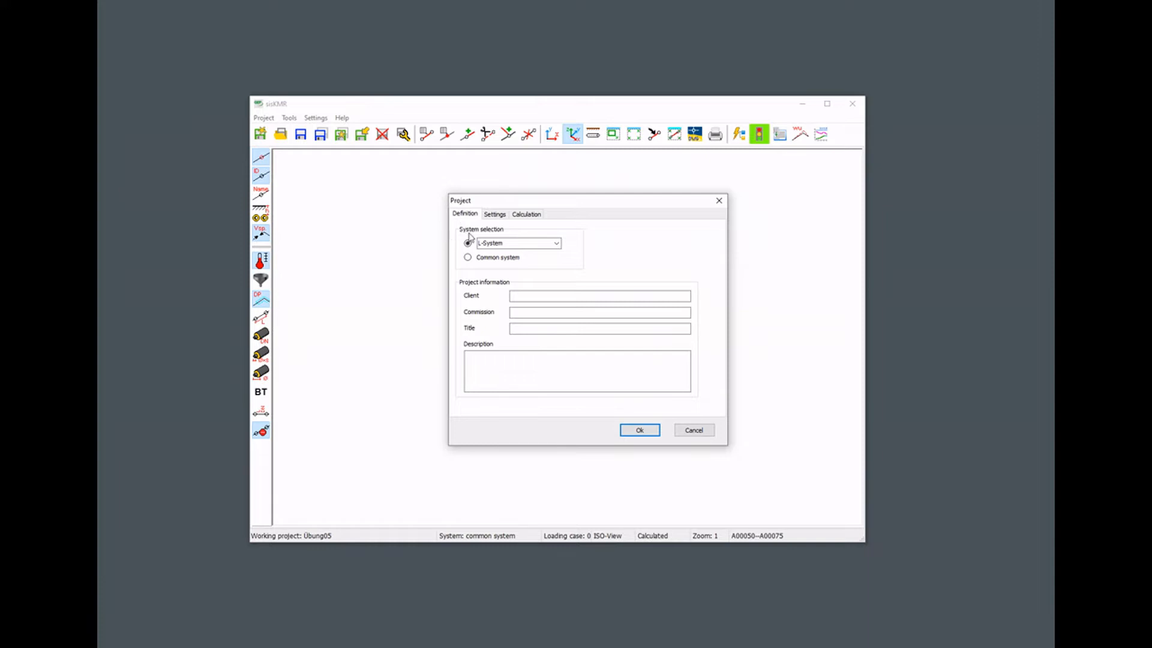
# Create a new L-System project with the default stress analysis settings and calculation options.
pyautogui.click(557, 244)
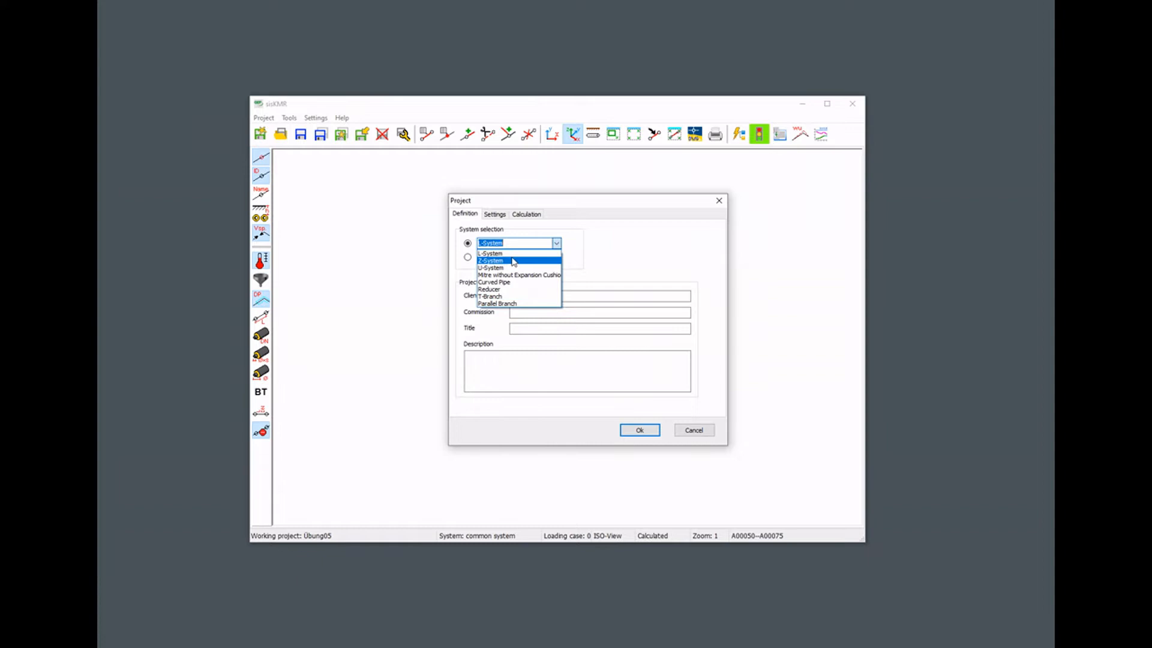
pyautogui.click(557, 244)
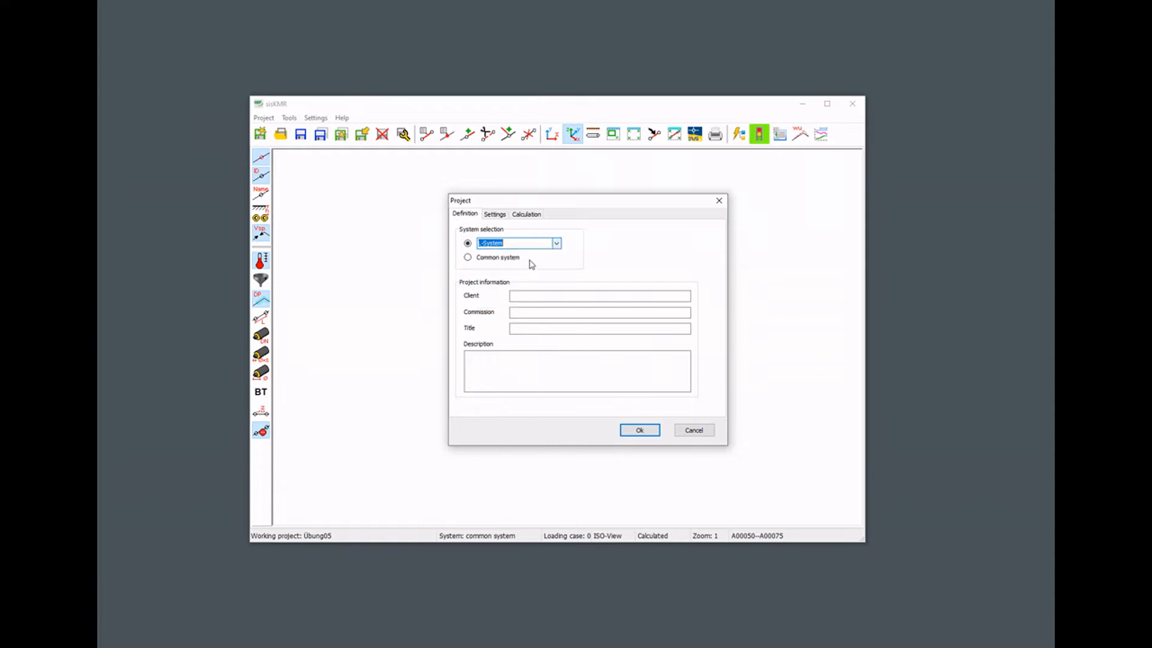
pyautogui.click(468, 258)
pyautogui.click(468, 243)
pyautogui.click(496, 216)
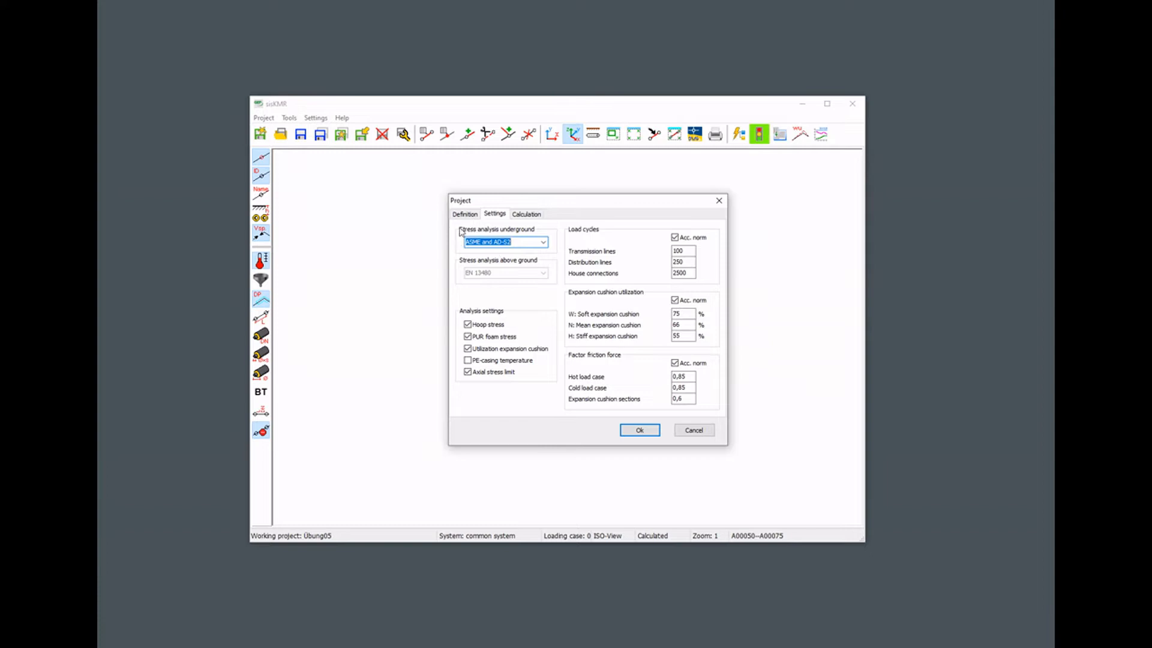
pyautogui.click(544, 243)
pyautogui.click(543, 243)
pyautogui.click(528, 216)
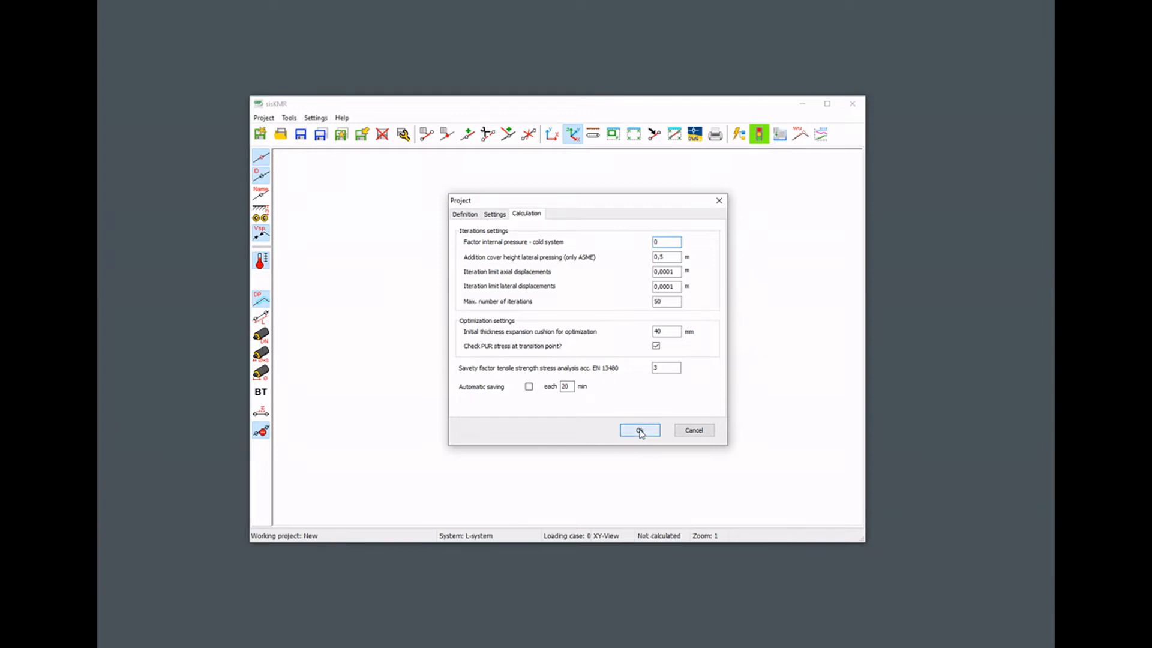
pyautogui.click(640, 431)
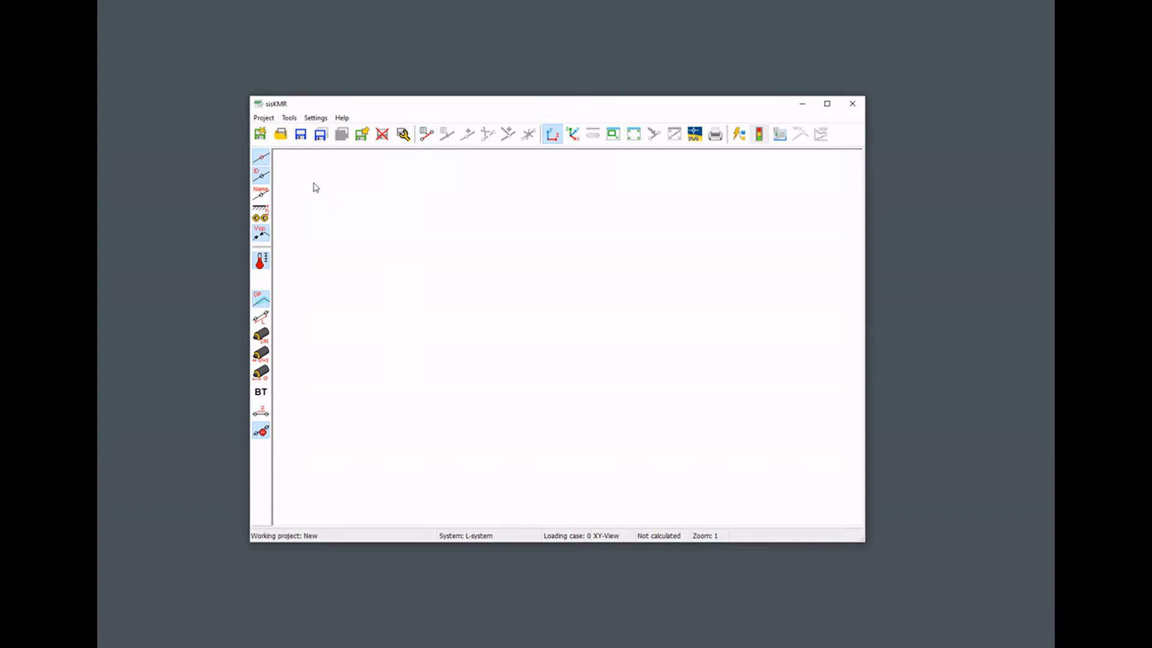
# Change the project's system selection to Common system in the project definition.
pyautogui.click(404, 135)
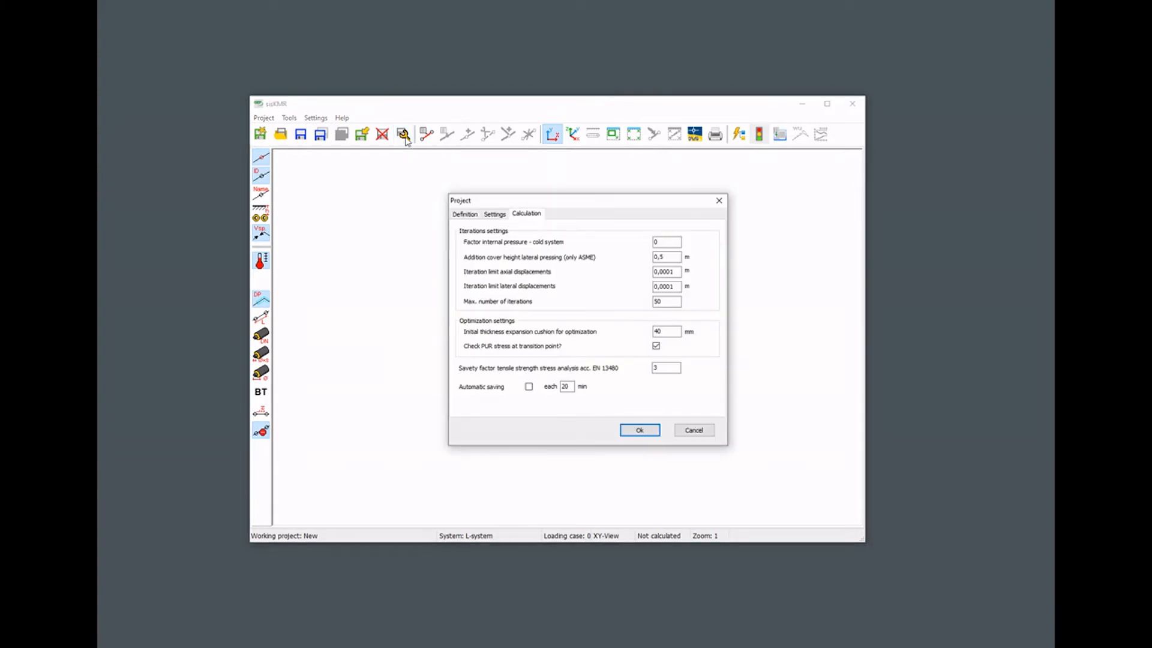
pyautogui.click(465, 216)
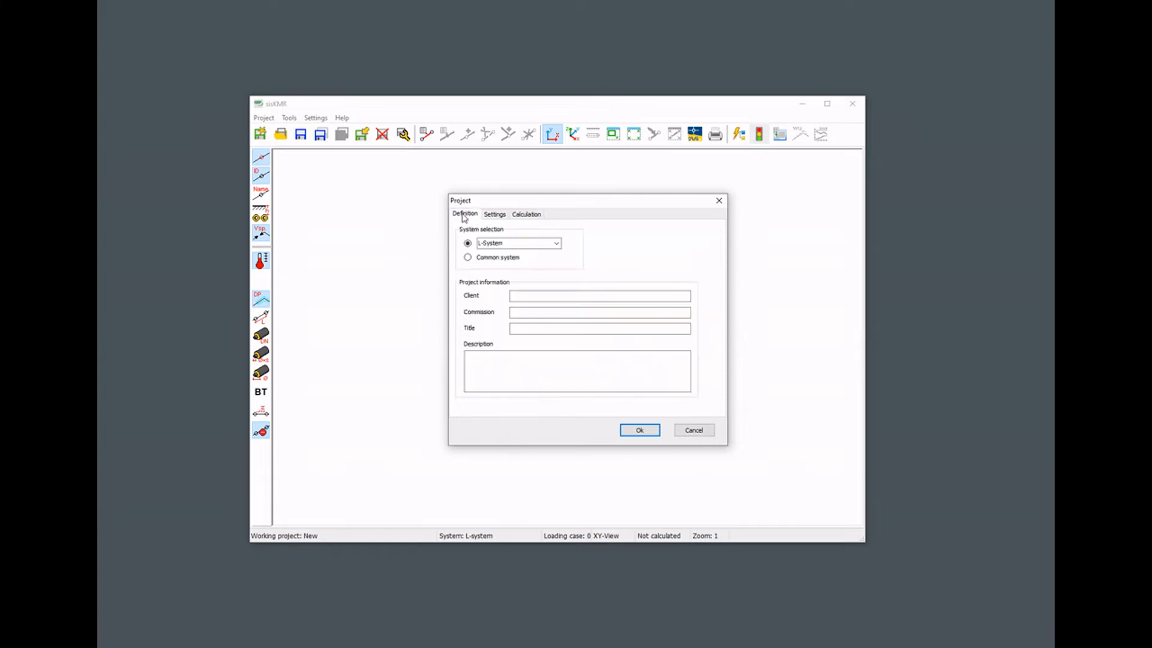
pyautogui.click(468, 258)
pyautogui.click(637, 431)
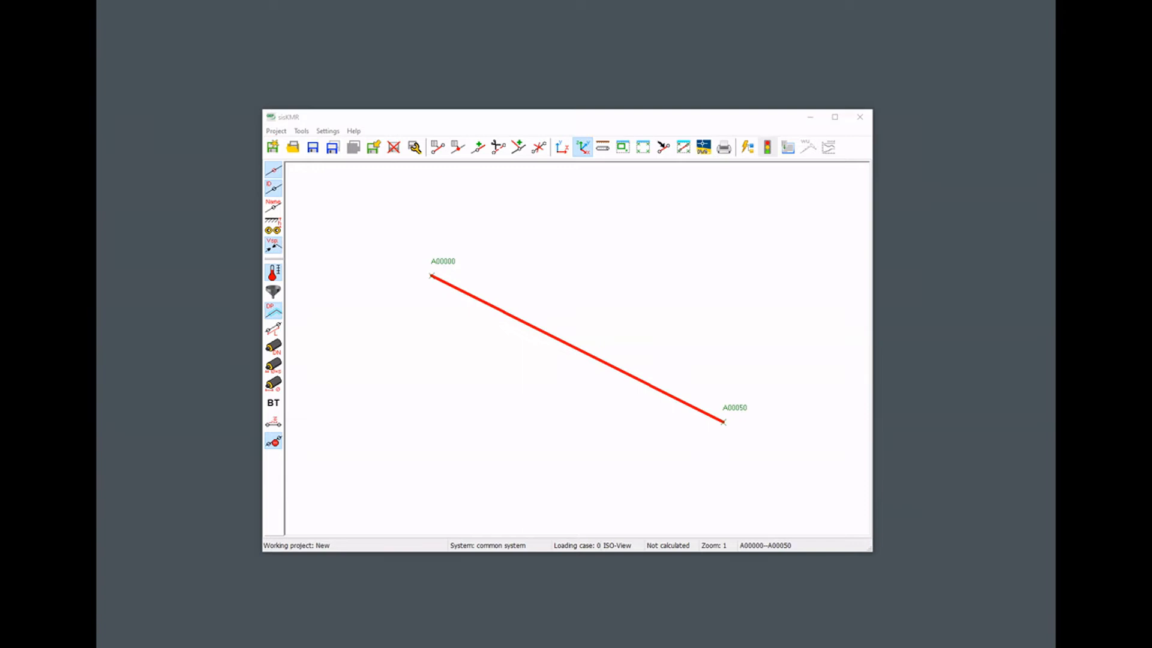
# Start a new project without saving the current one and set its system selection to T-Branch.
pyautogui.click(273, 148)
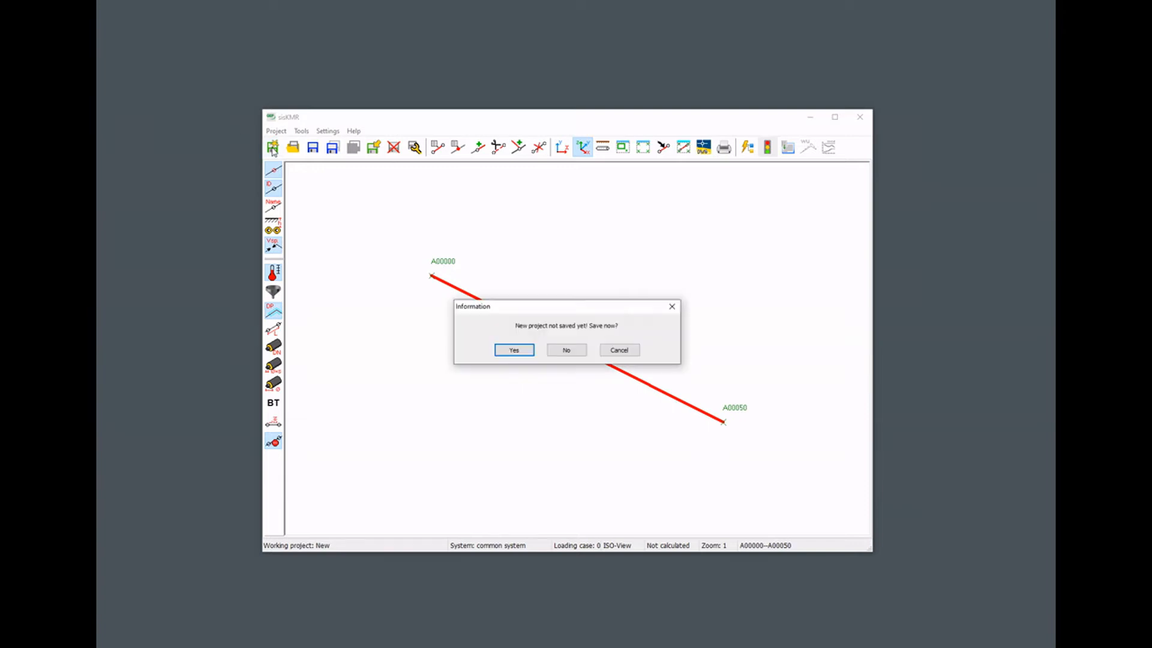
pyautogui.click(566, 350)
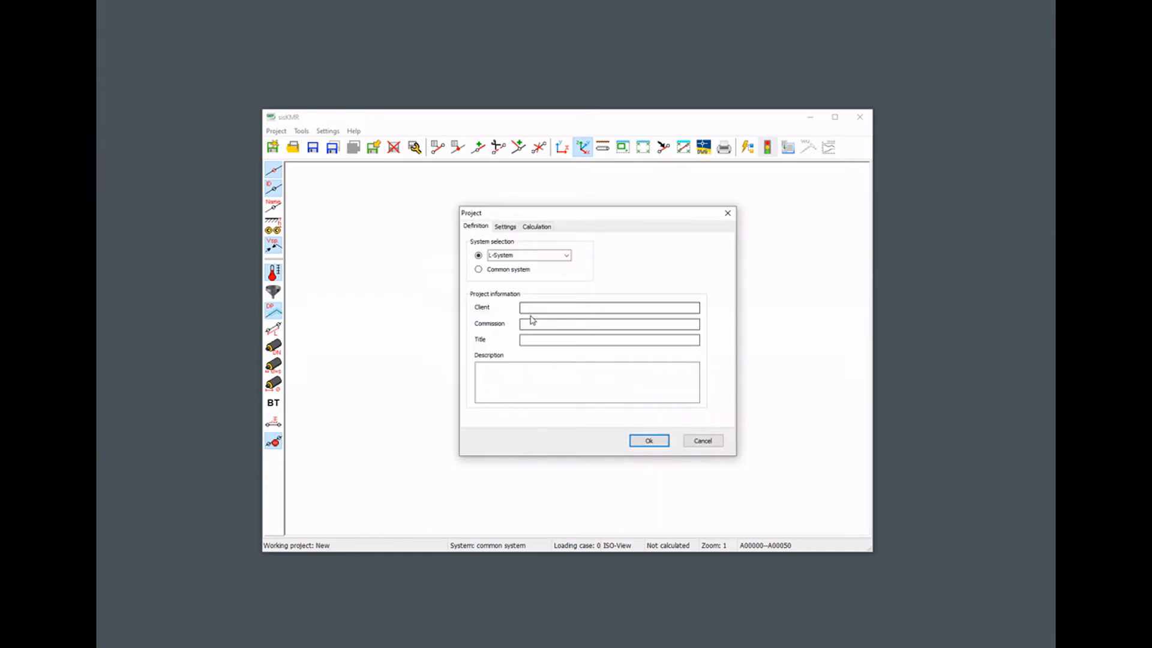
pyautogui.click(566, 256)
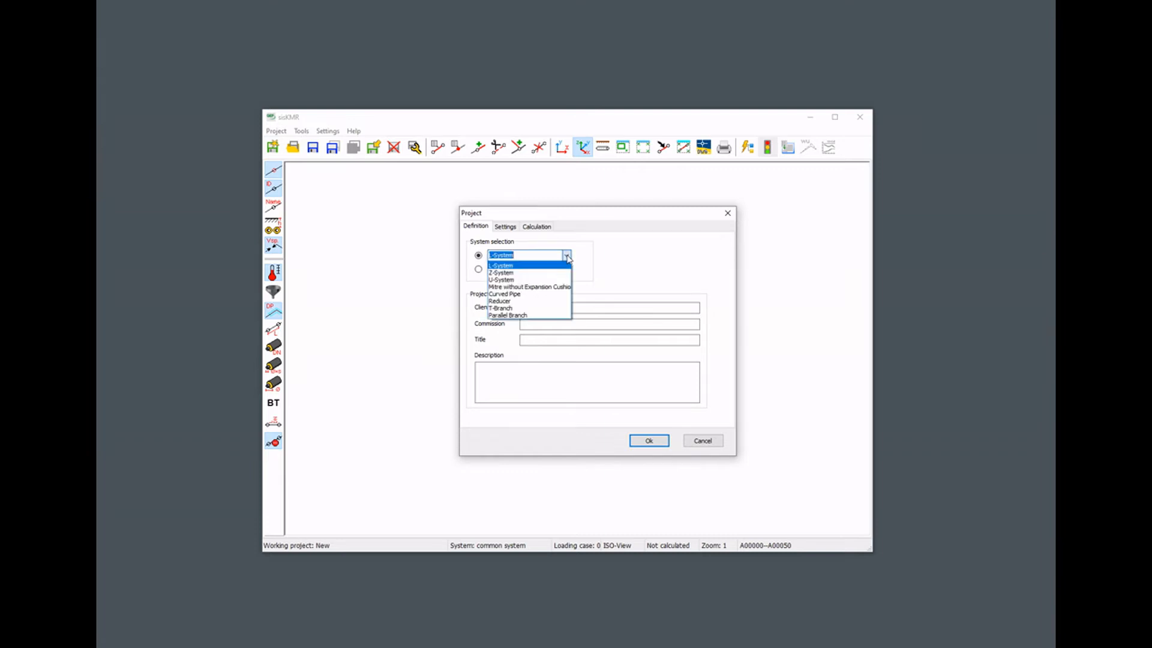
pyautogui.click(535, 308)
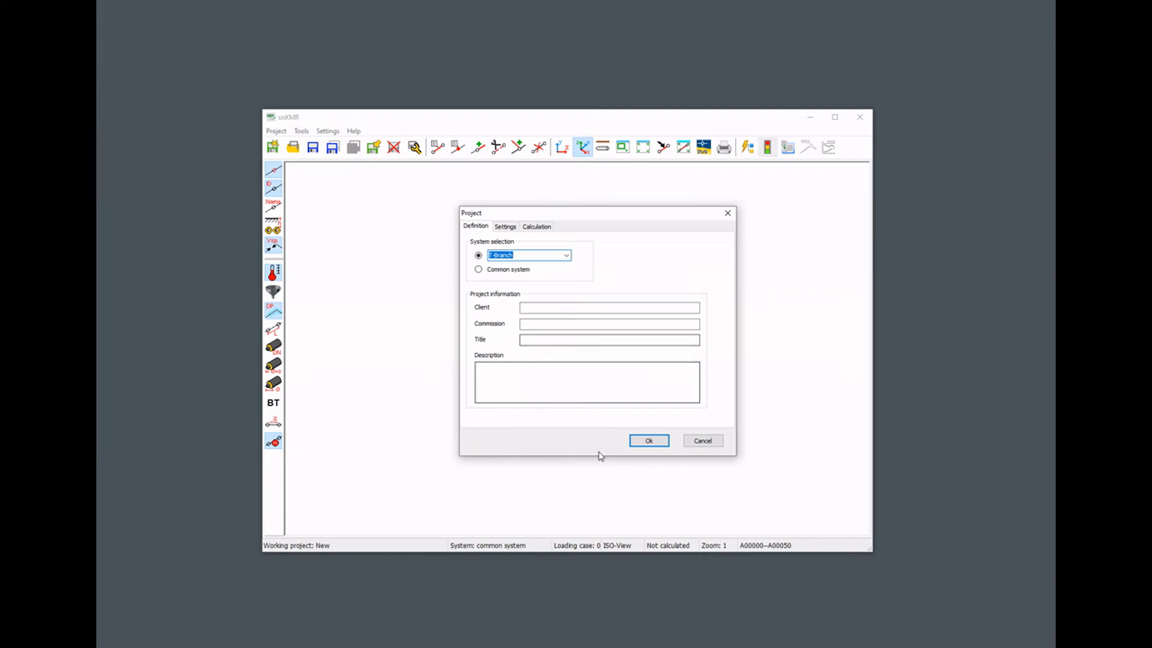
pyautogui.click(649, 441)
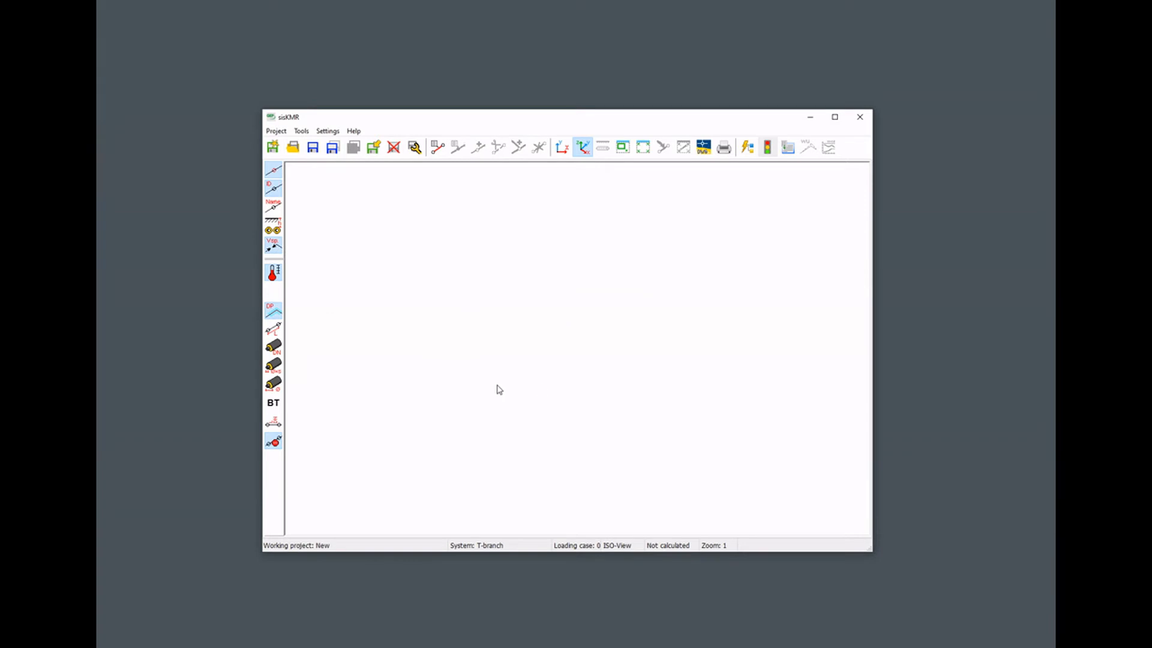
# Open the T-branch system description and review the tee types available for the tee fitting, leaving without changes.
pyautogui.click(438, 149)
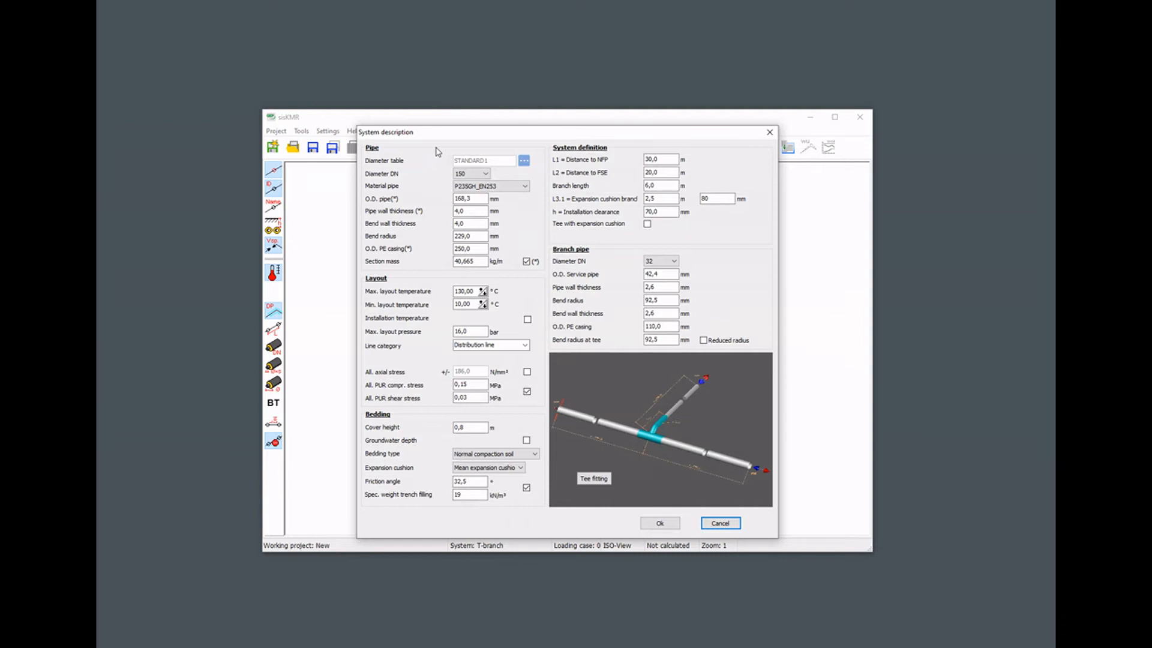
pyautogui.moveTo(460, 134); pyautogui.dragTo(413, 99)
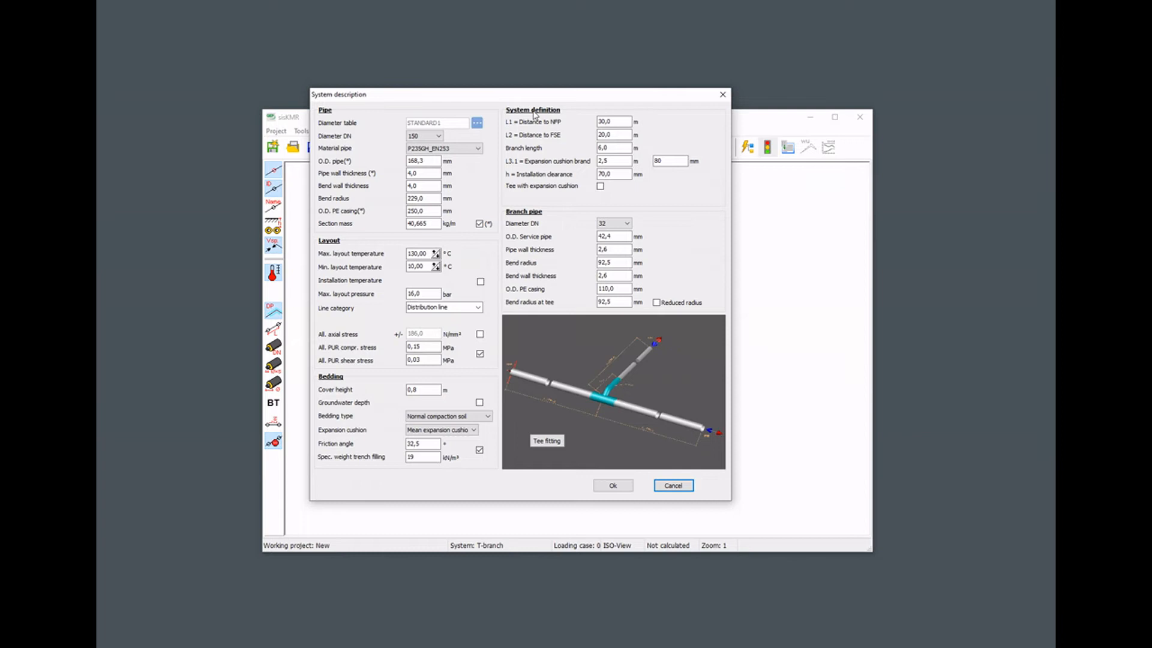
pyautogui.click(598, 121)
pyautogui.click(547, 444)
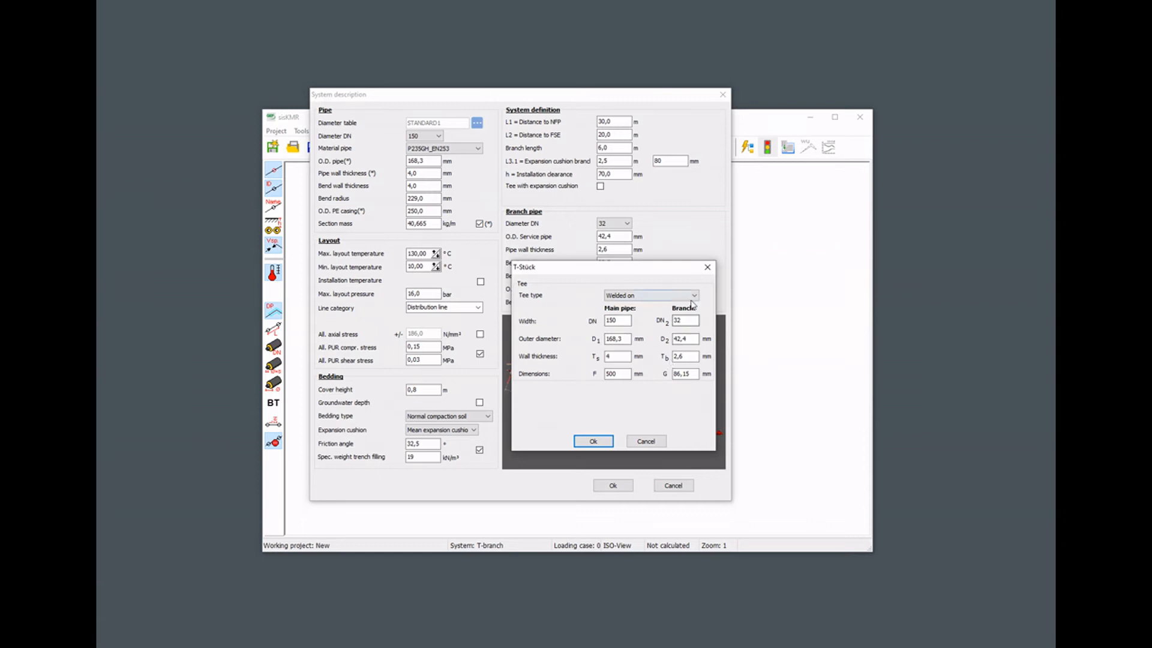
pyautogui.click(693, 296)
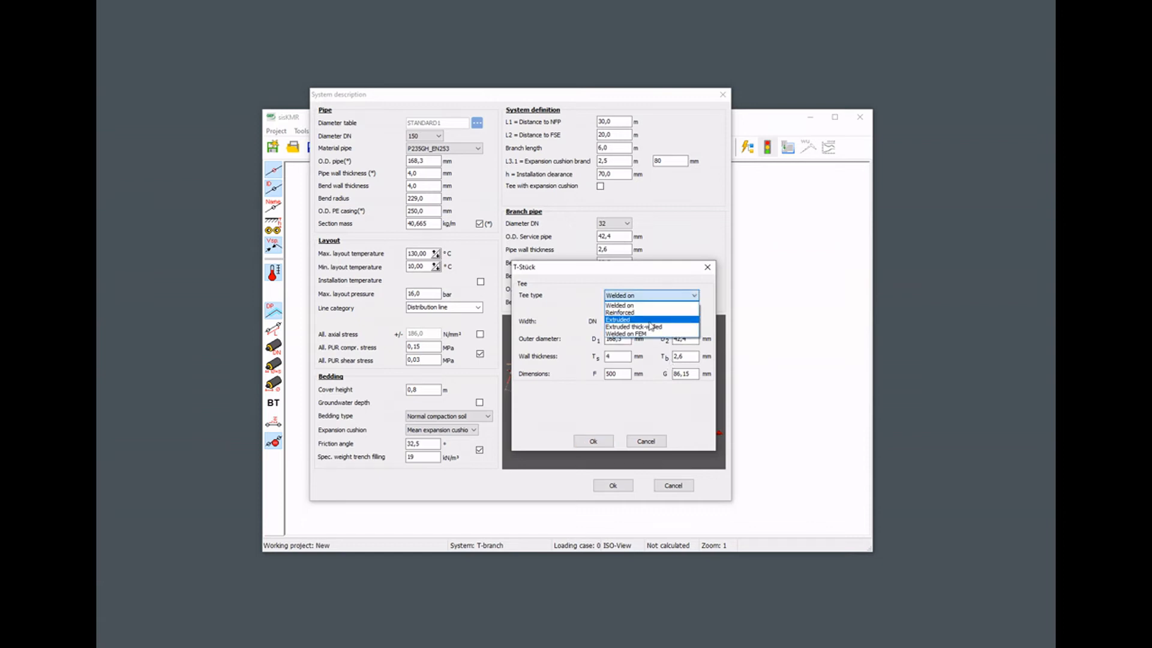
pyautogui.click(694, 296)
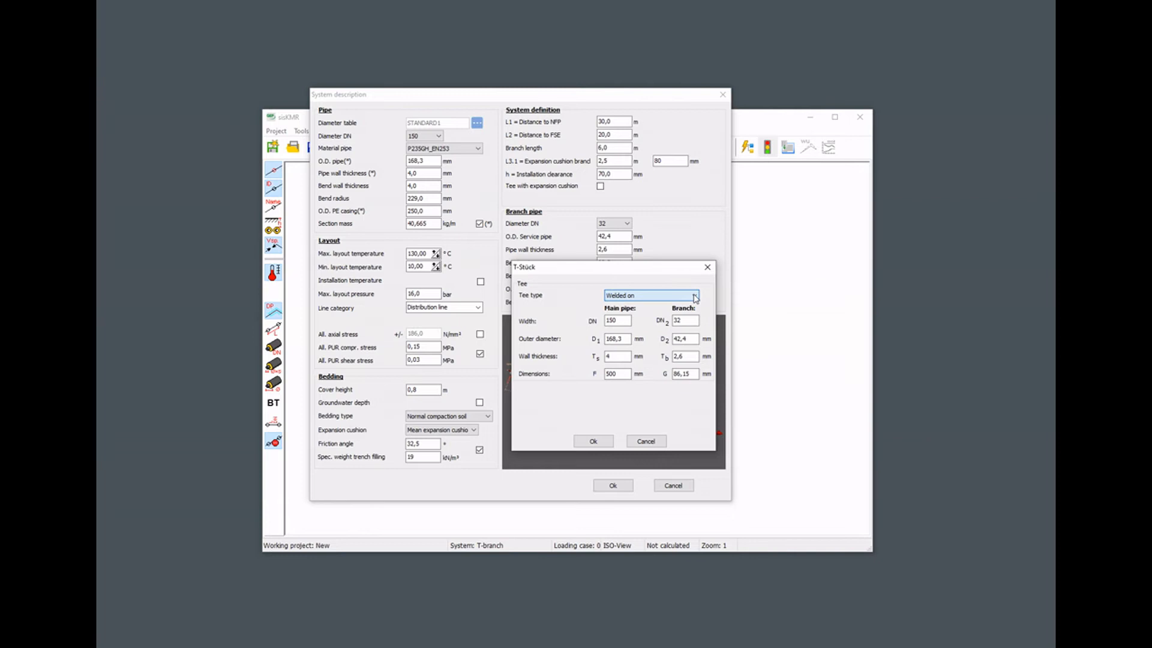
pyautogui.click(642, 442)
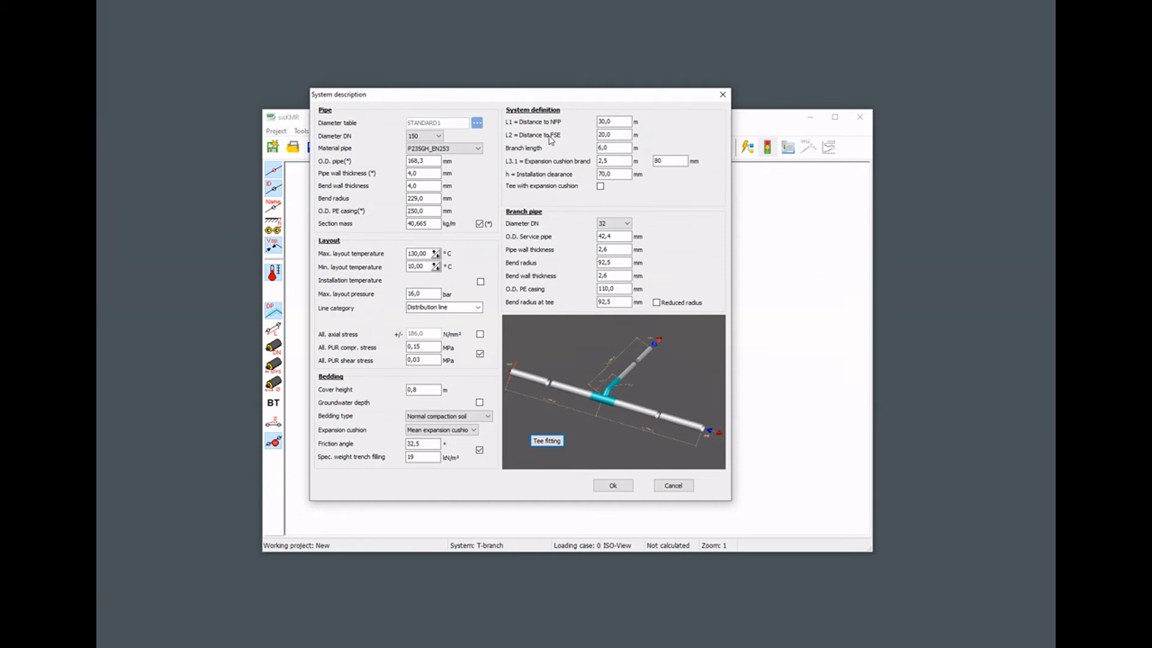
# Examine the enlarged T-branch diagram to see what the L1 and L2 distances refer to, and close it.
pyautogui.click(604, 122)
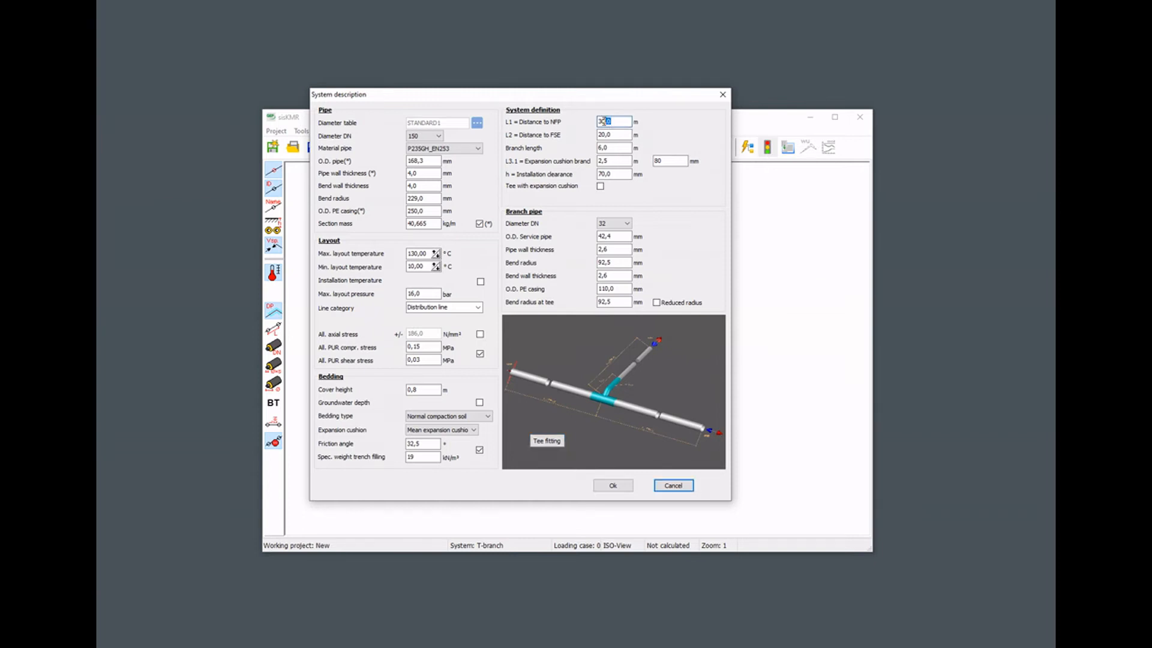
pyautogui.press('Tab')
pyautogui.click(649, 383)
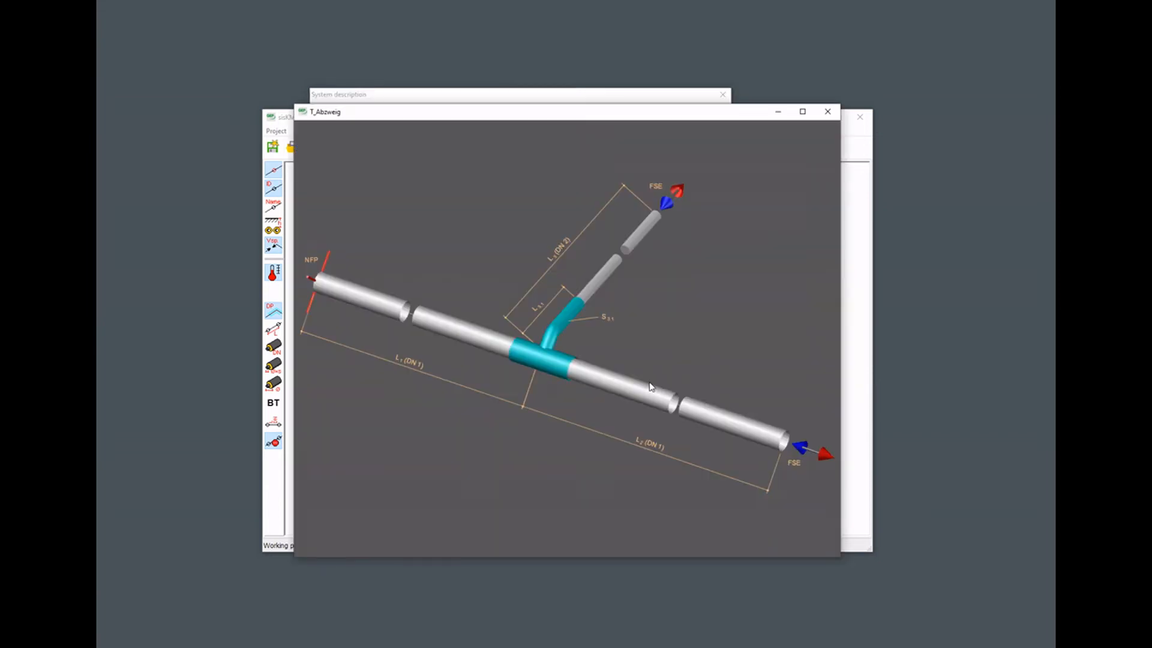
pyautogui.moveTo(529, 112); pyautogui.dragTo(578, 73)
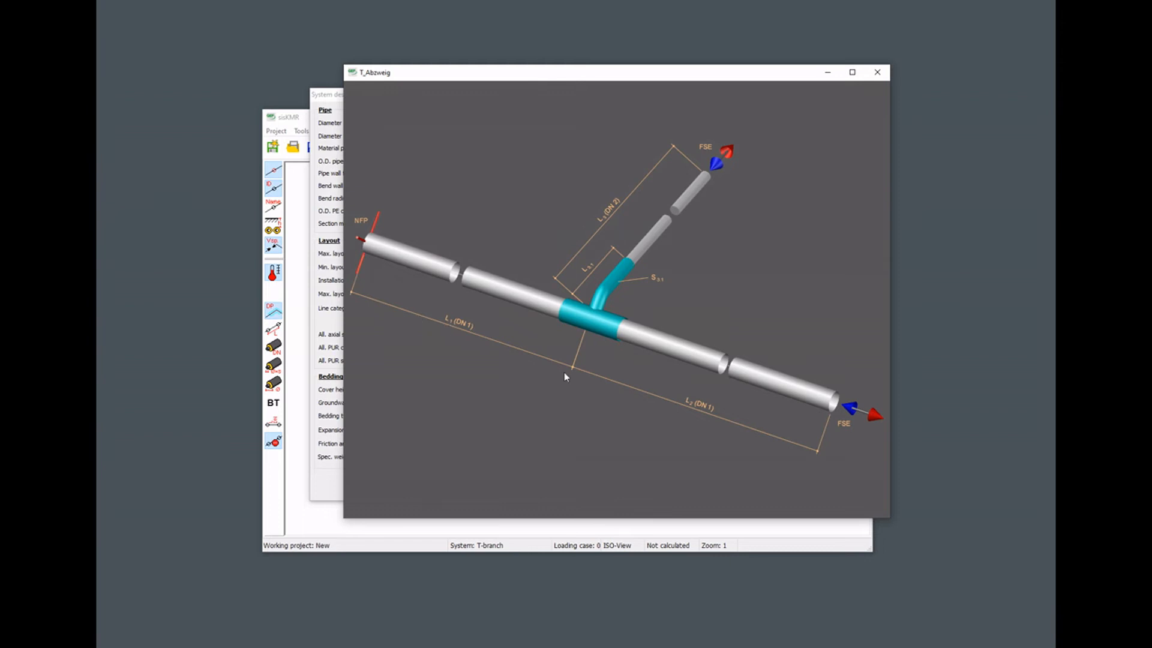
pyautogui.click(877, 73)
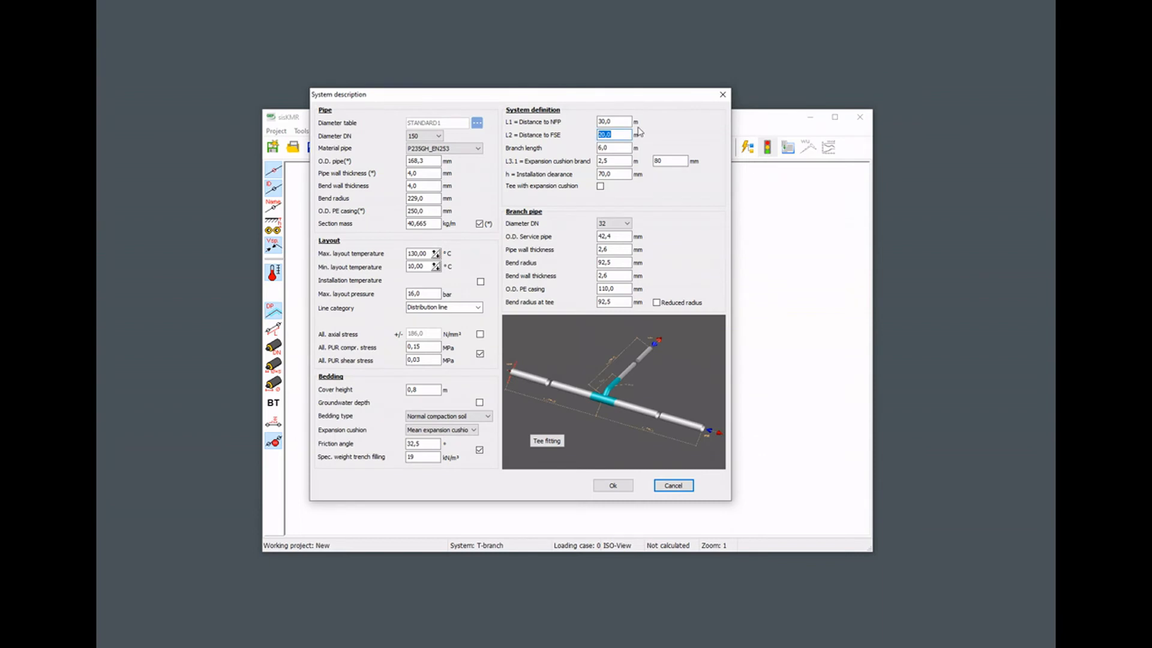
pyautogui.hotkey('shift', 'Tab')
# Accept the system description to generate and calculate the T-branch, and review and close the error report.
pyautogui.click(613, 485)
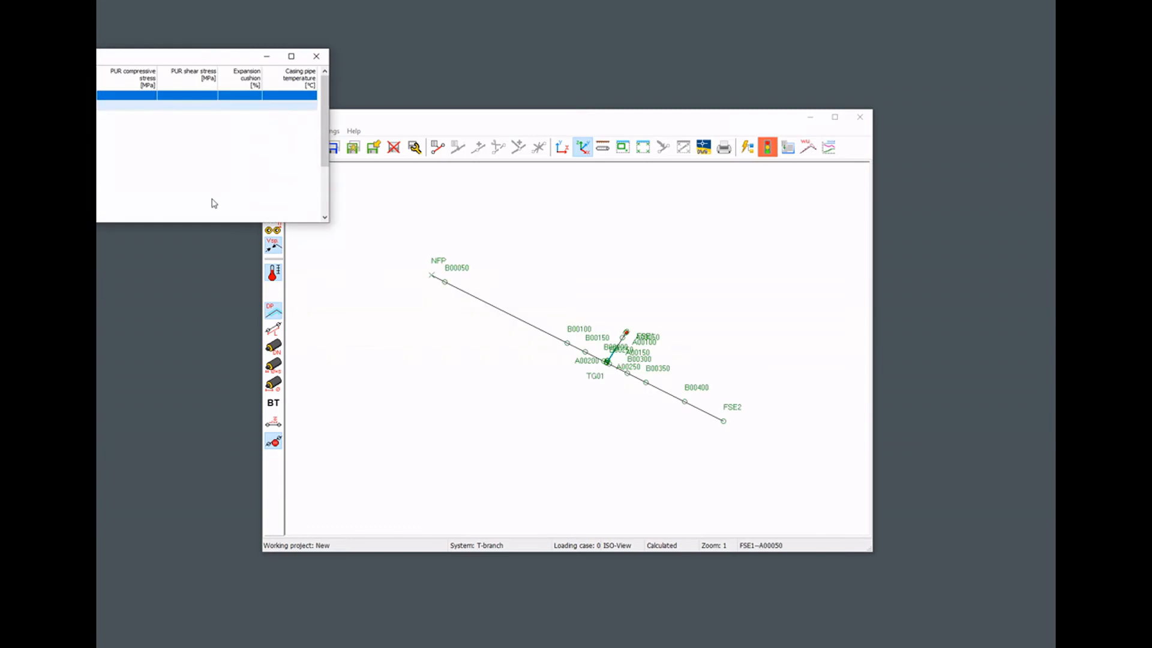
pyautogui.moveTo(200, 62); pyautogui.dragTo(674, 132)
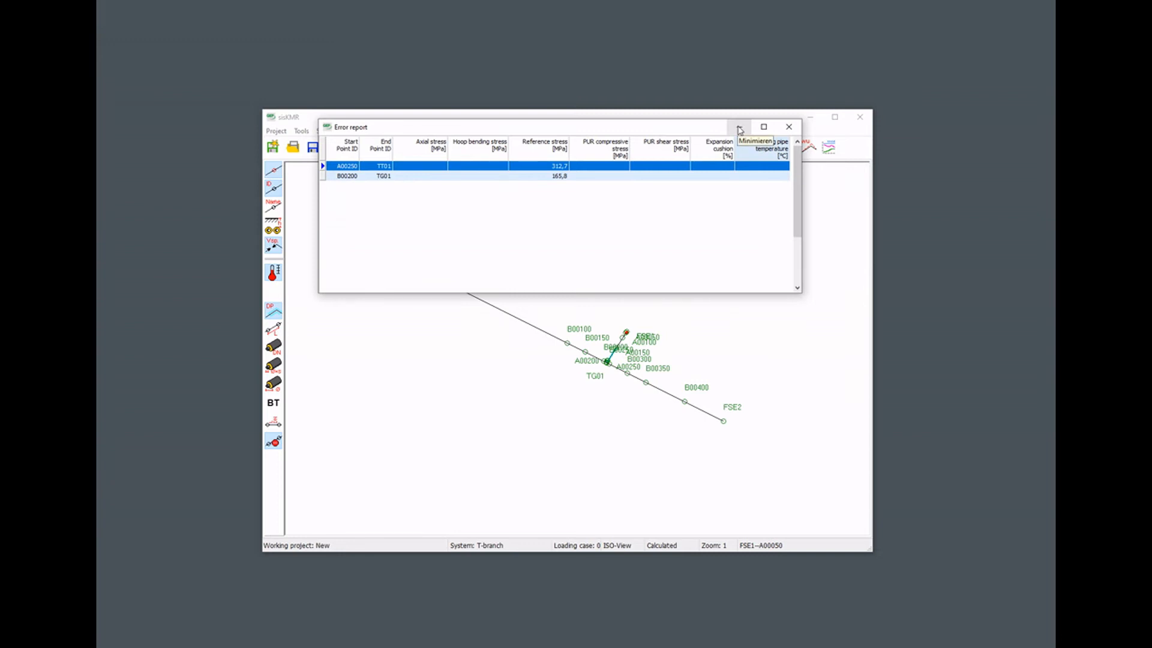
pyautogui.click(787, 127)
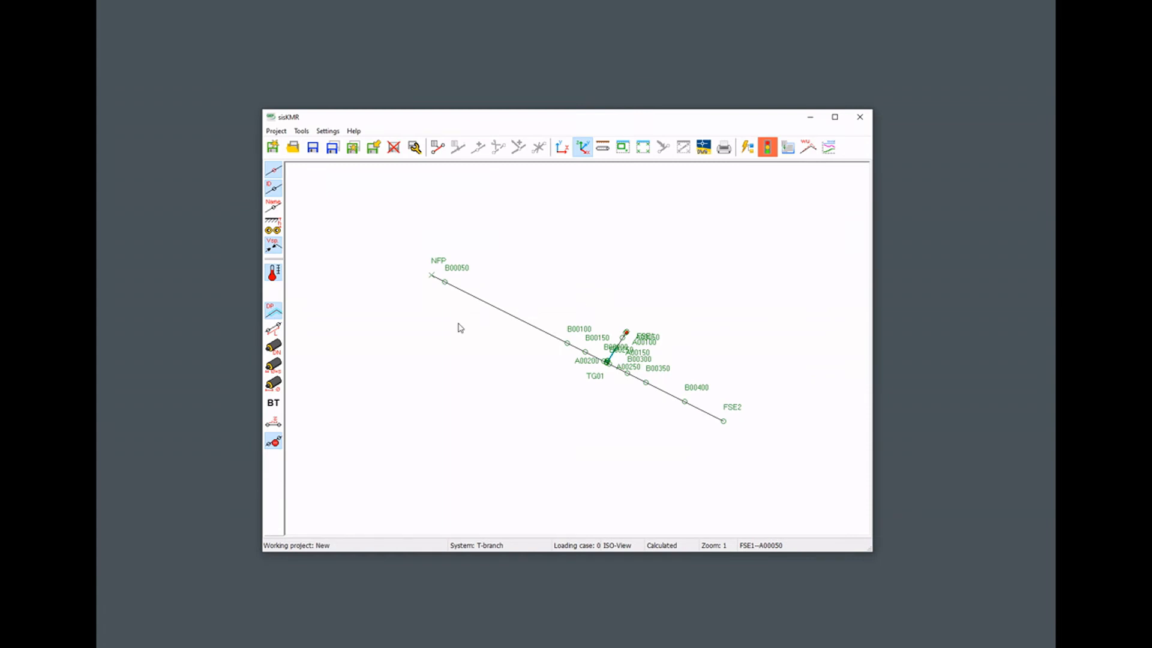
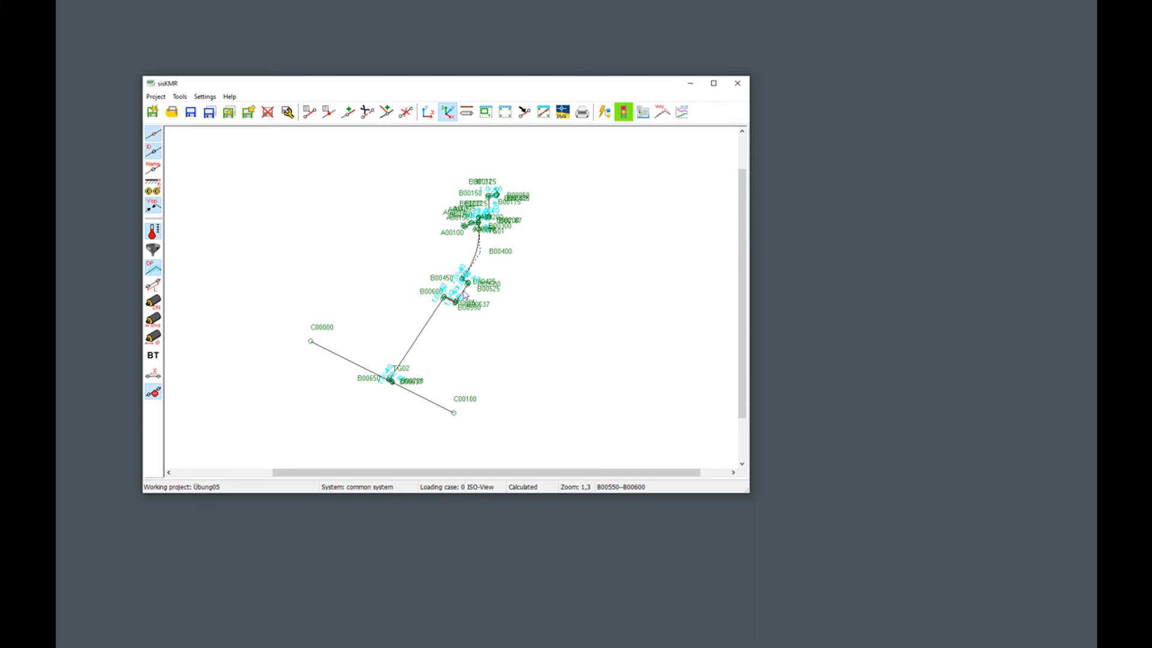
# Open the properties of pipe section B00525–B00537 and advance through the following sections to B00550–B00600.
pyautogui.click(464, 294)
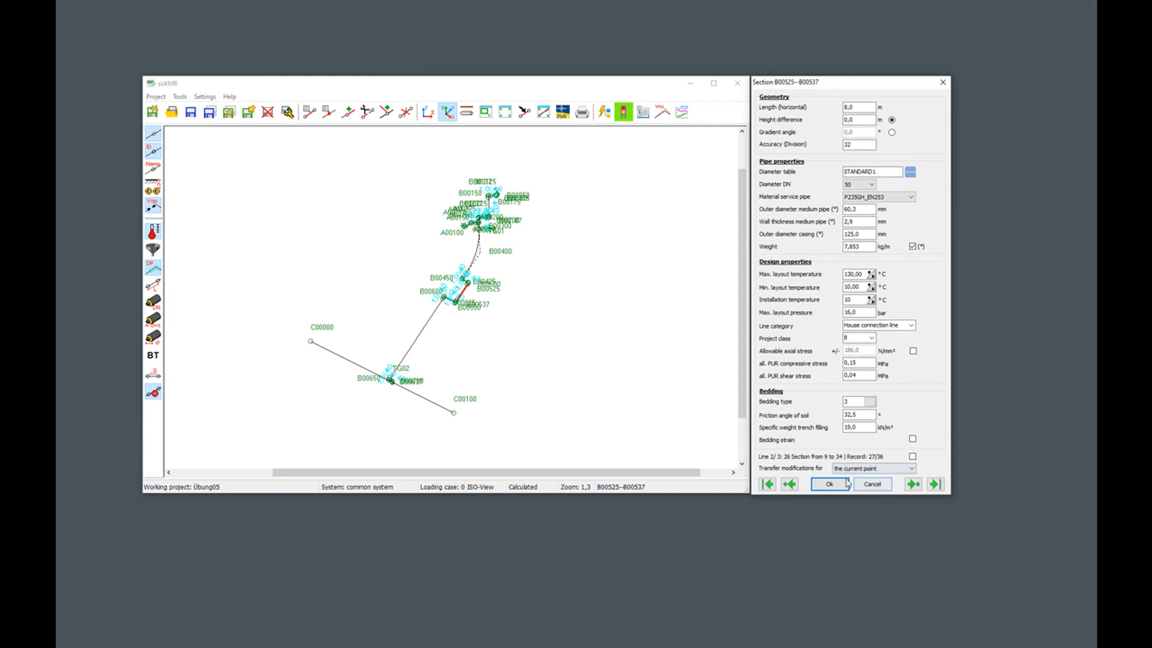
pyautogui.click(873, 484)
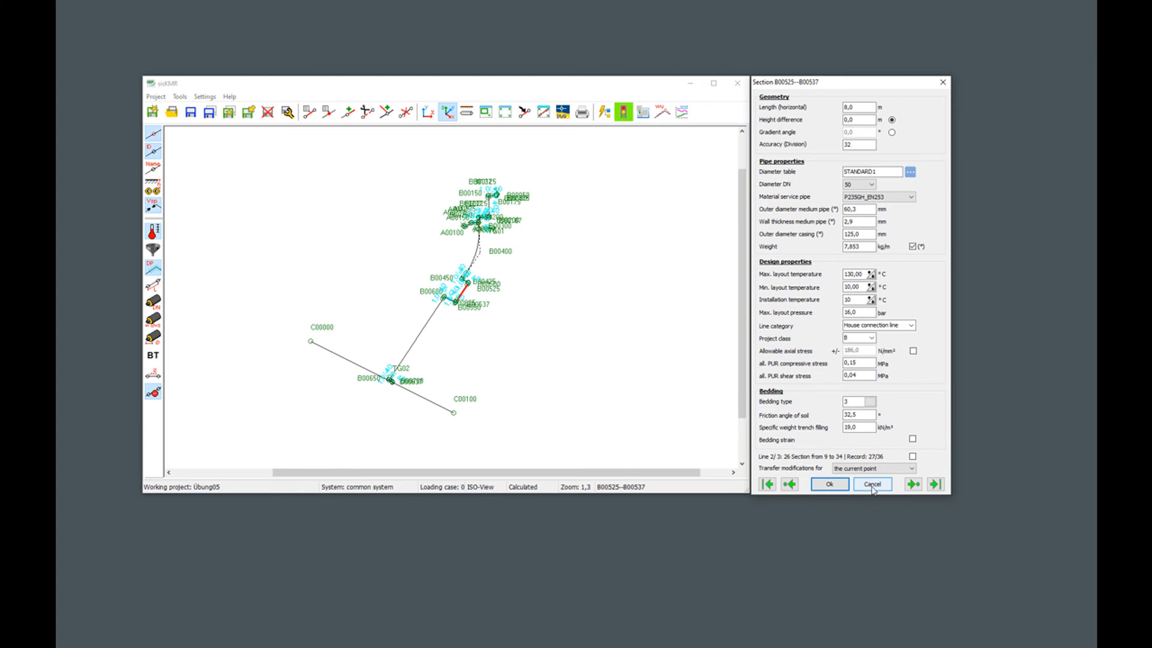
pyautogui.click(936, 487)
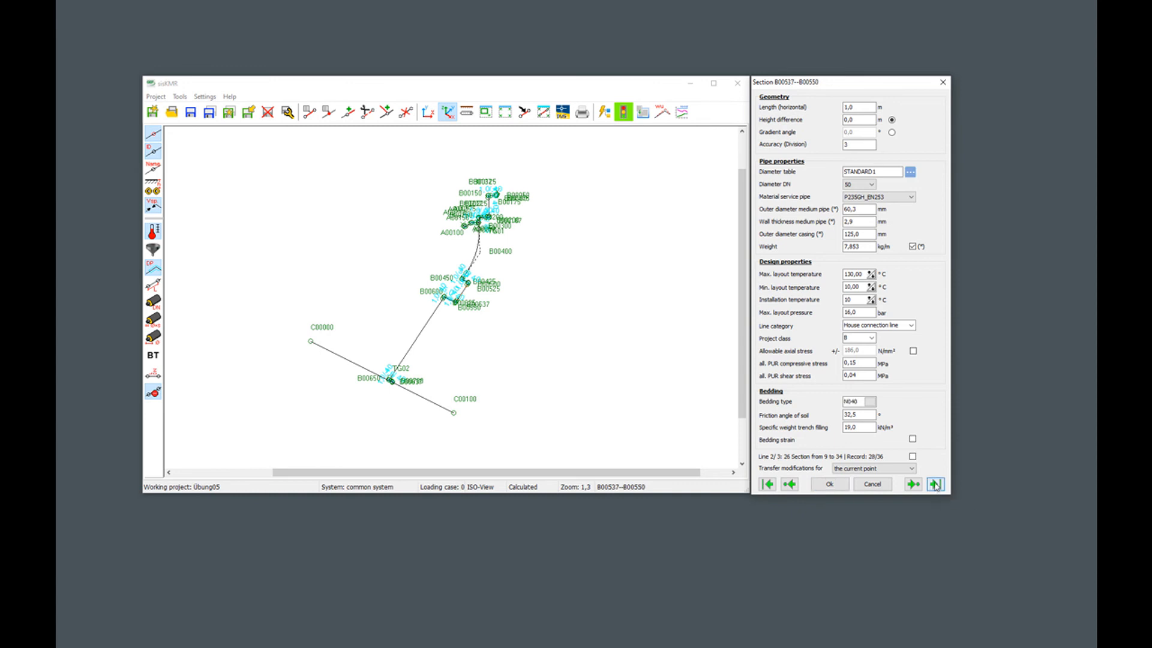
pyautogui.click(936, 484)
pyautogui.scroll(1, 456, 301)
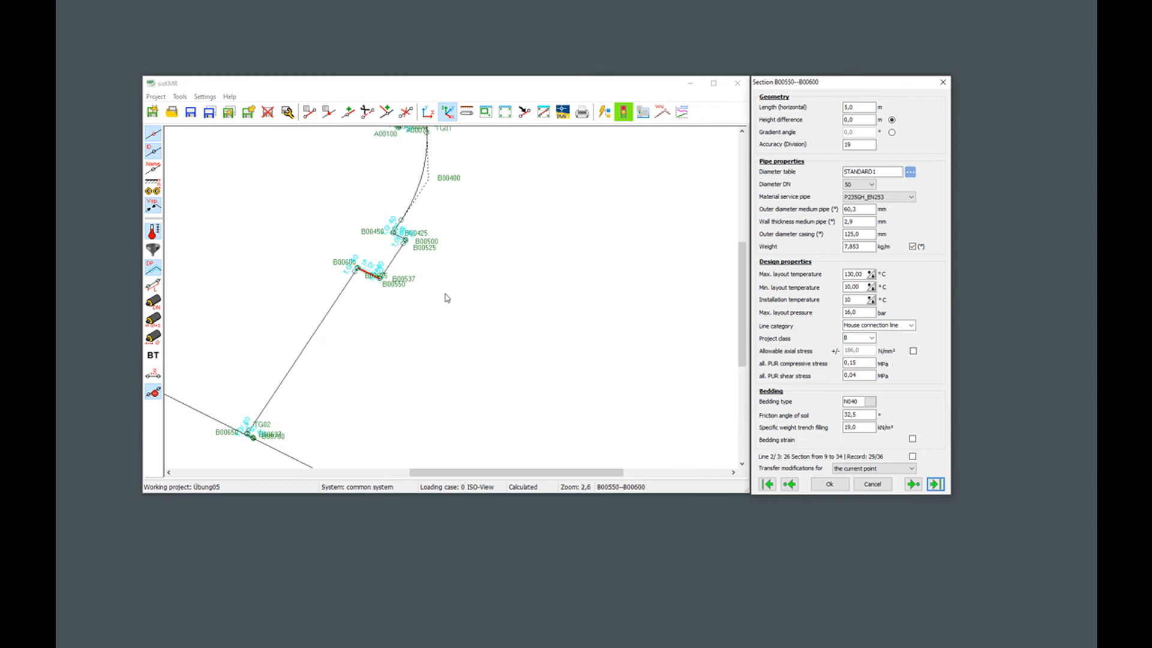
pyautogui.scroll(1, 348, 268)
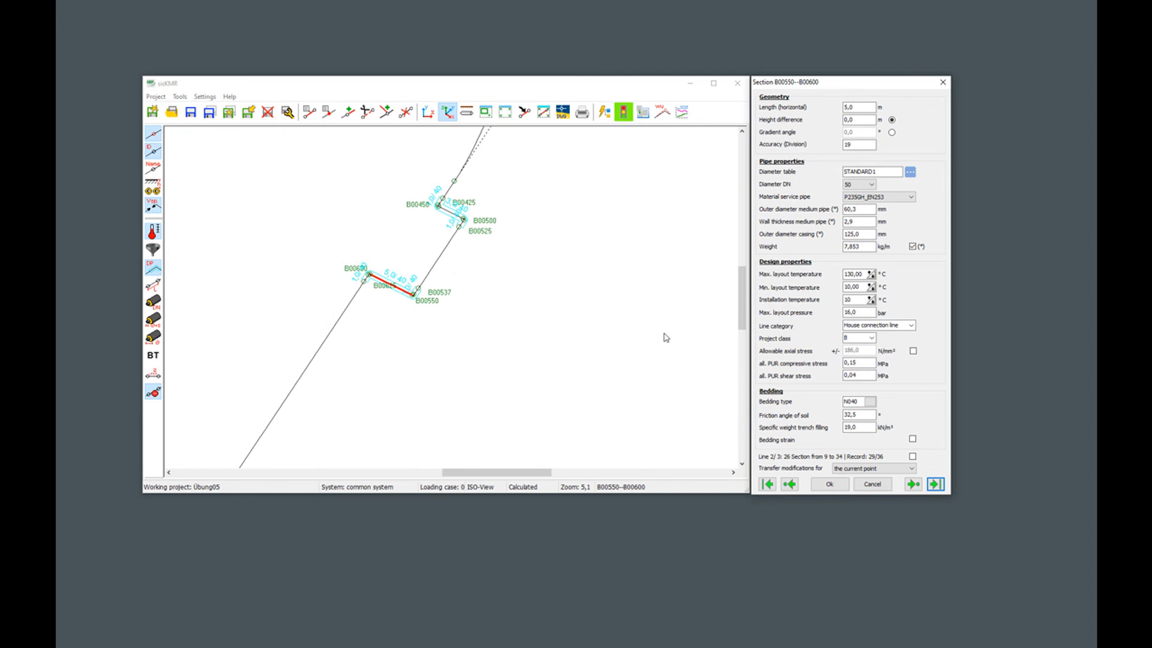
# Open the properties of bend point B00600 and review its bend radius, bend wall thickness, cover height and horizontal angular deviation.
pyautogui.click(936, 484)
pyautogui.click(789, 484)
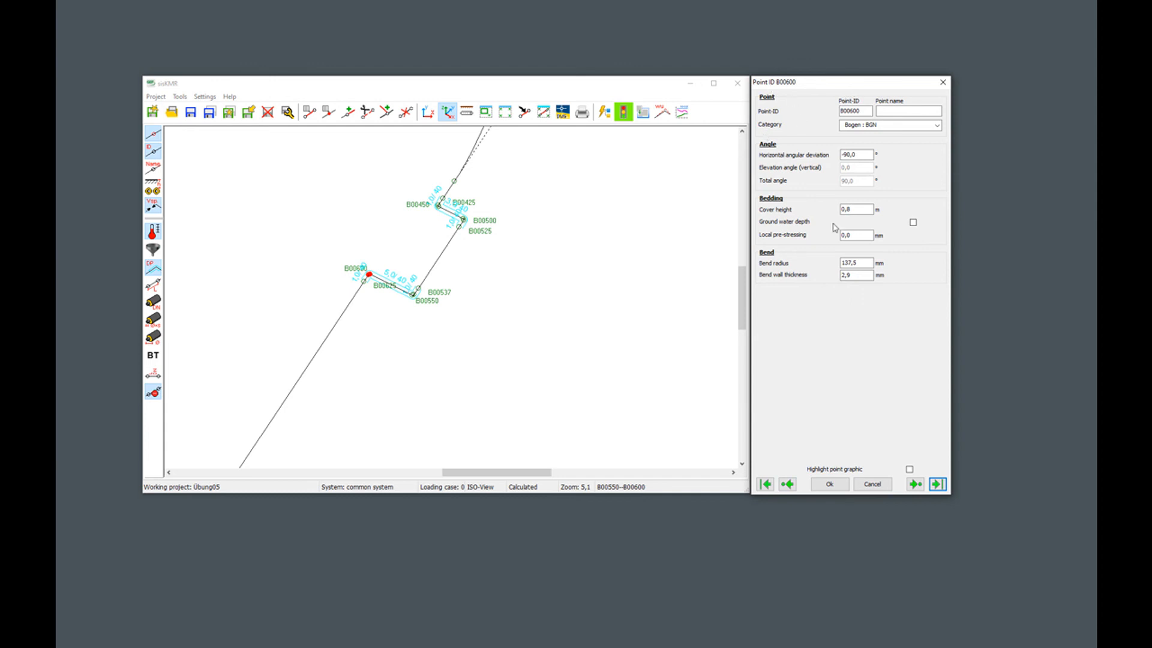
pyautogui.doubleClick(852, 263)
pyautogui.doubleClick(853, 275)
pyautogui.doubleClick(850, 210)
pyautogui.doubleClick(862, 155)
# Enlarge the main window, place the section and point dialogs over its empty drawing area, and advance to section B00600–B00625.
pyautogui.moveTo(838, 87); pyautogui.dragTo(949, 102)
pyautogui.moveTo(824, 85); pyautogui.dragTo(675, 144)
pyautogui.moveTo(937, 101); pyautogui.dragTo(884, 142)
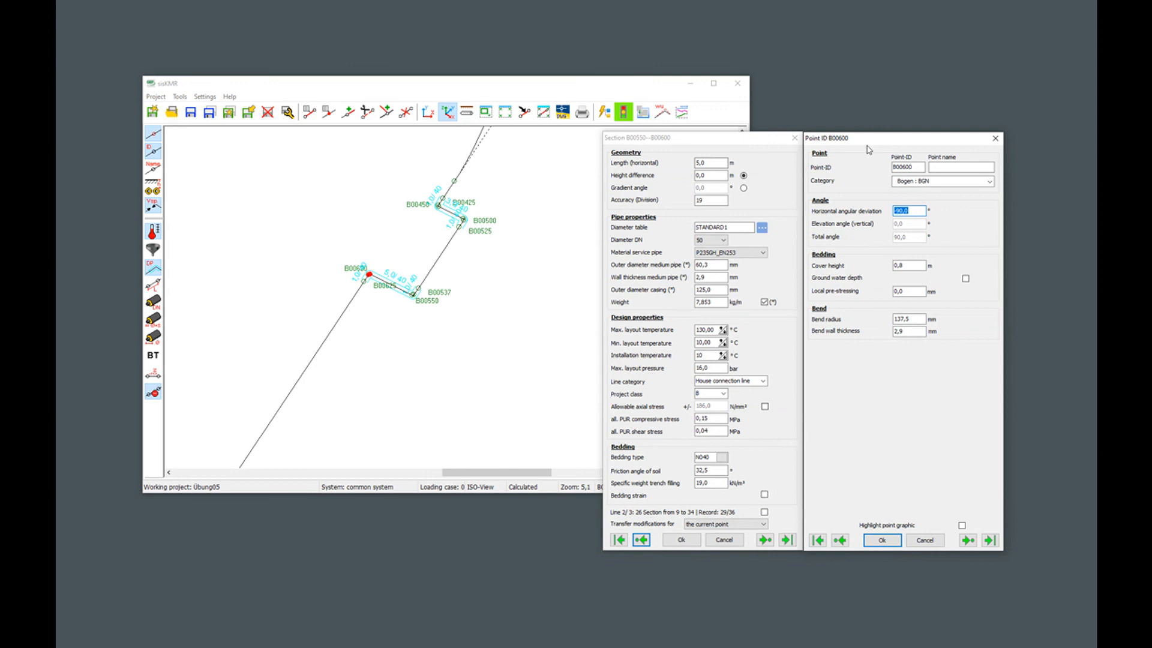
pyautogui.moveTo(867, 139); pyautogui.dragTo(893, 124)
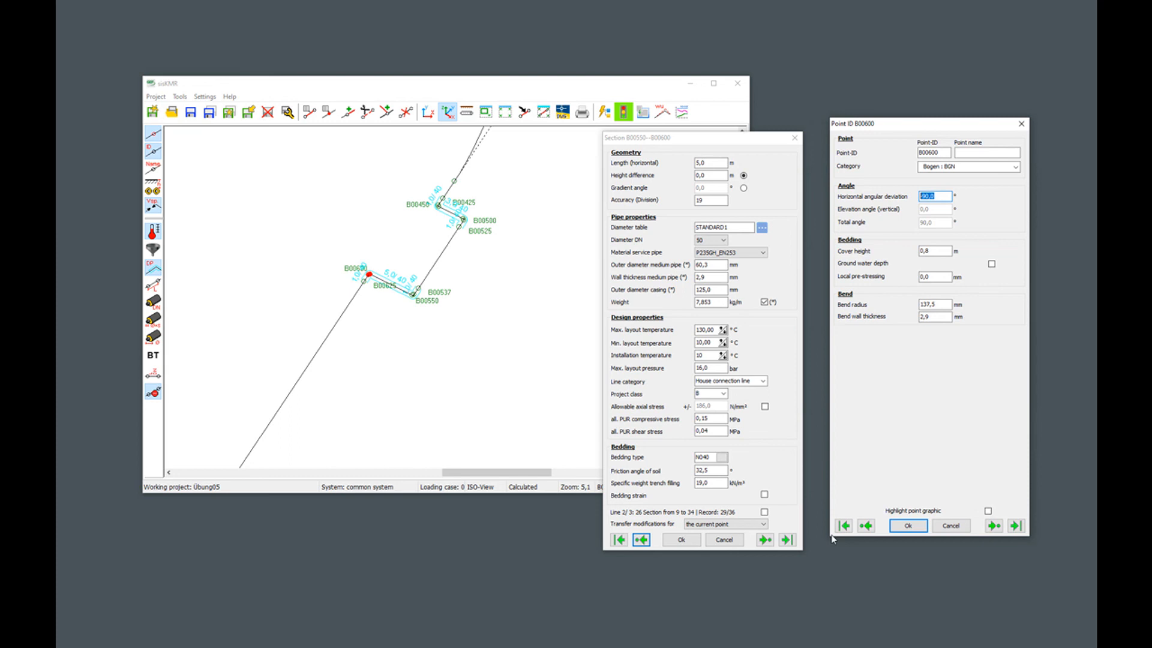
pyautogui.moveTo(736, 143); pyautogui.dragTo(893, 164)
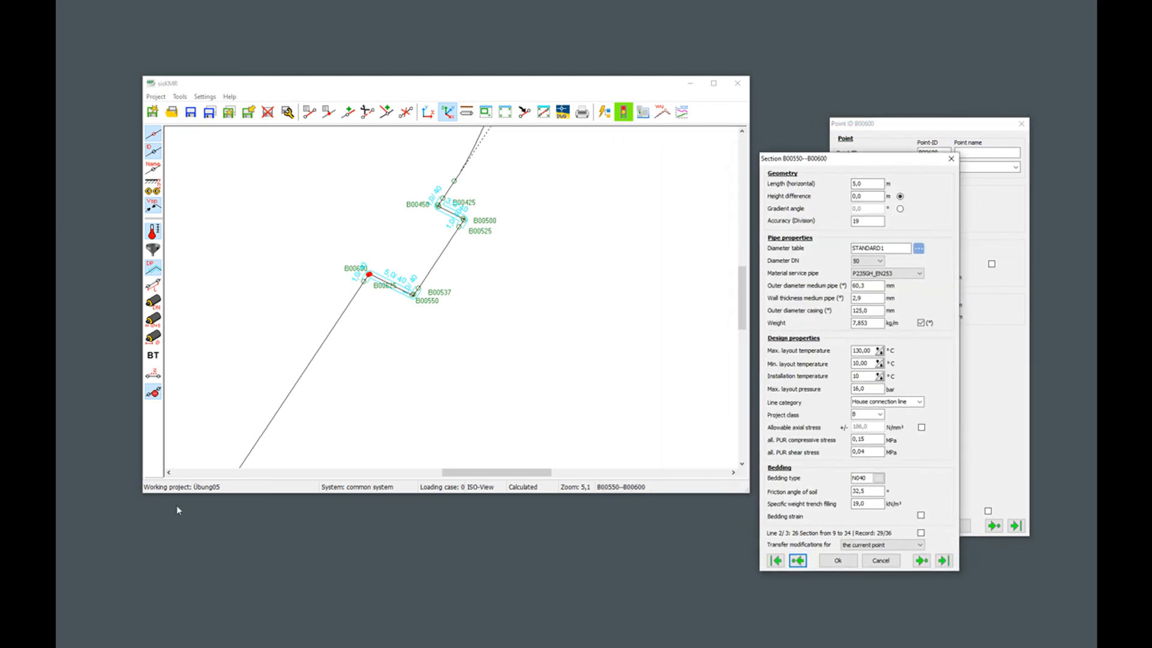
pyautogui.moveTo(749, 492); pyautogui.dragTo(988, 611)
pyautogui.moveTo(856, 159); pyautogui.dragTo(738, 158)
pyautogui.moveTo(905, 125); pyautogui.dragTo(716, 156)
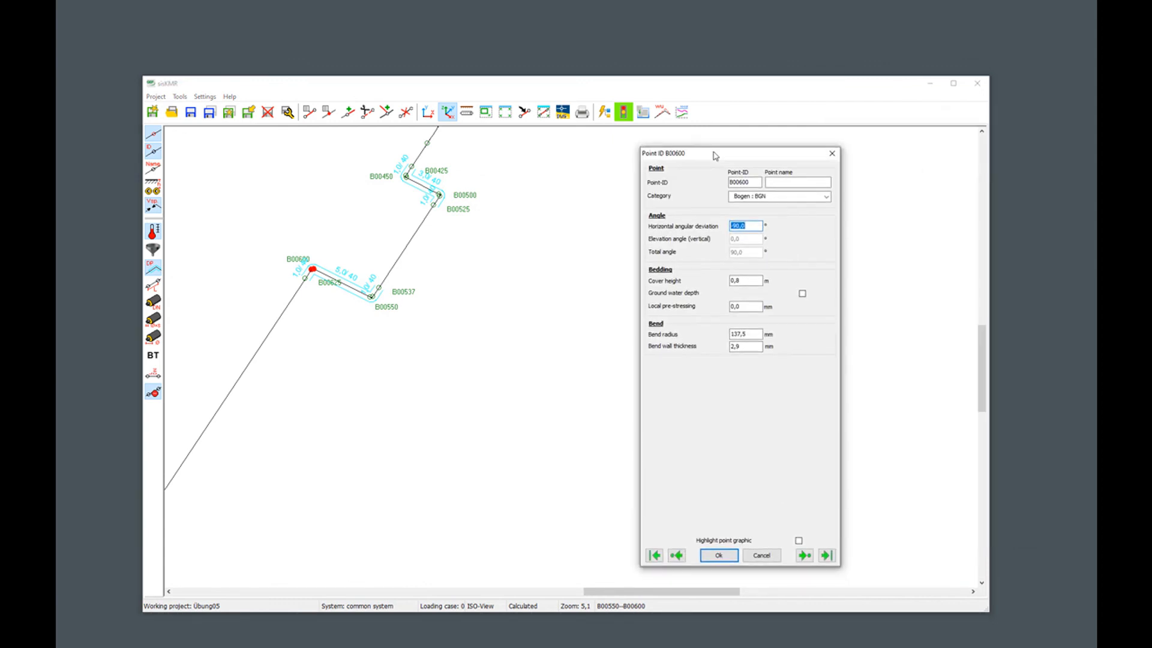
pyautogui.click(827, 556)
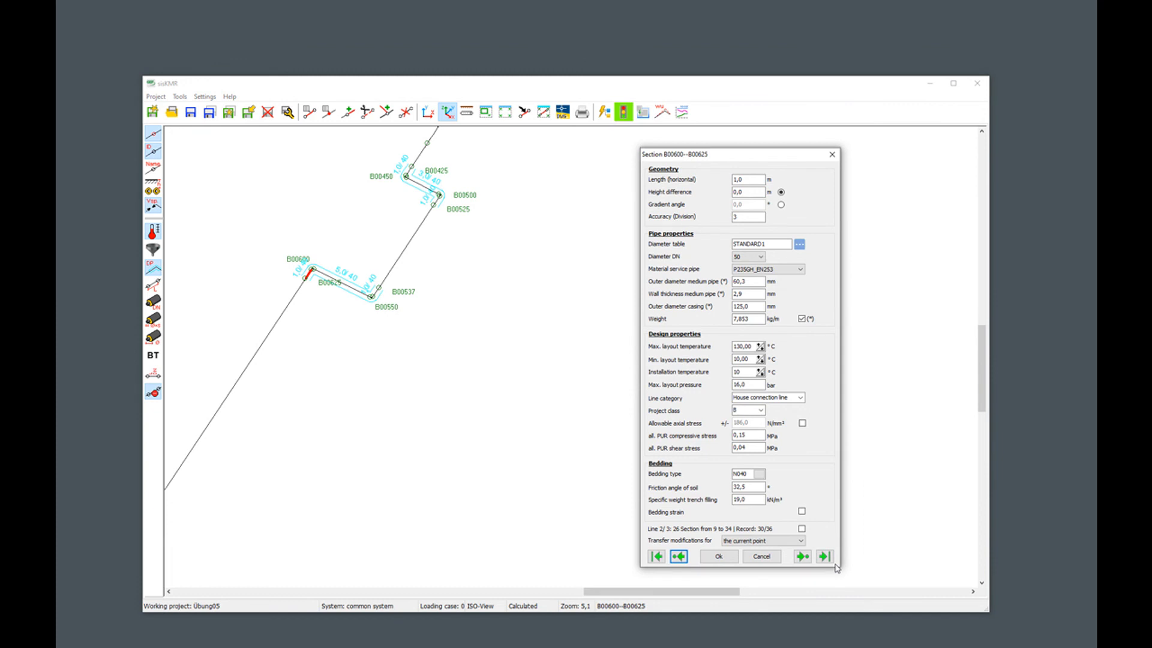
# Inspect section B00250–B00300 near the upper branch, review the tee data of T-piece TG01, and close the point dialog.
pyautogui.scroll(-5, 534, 359)
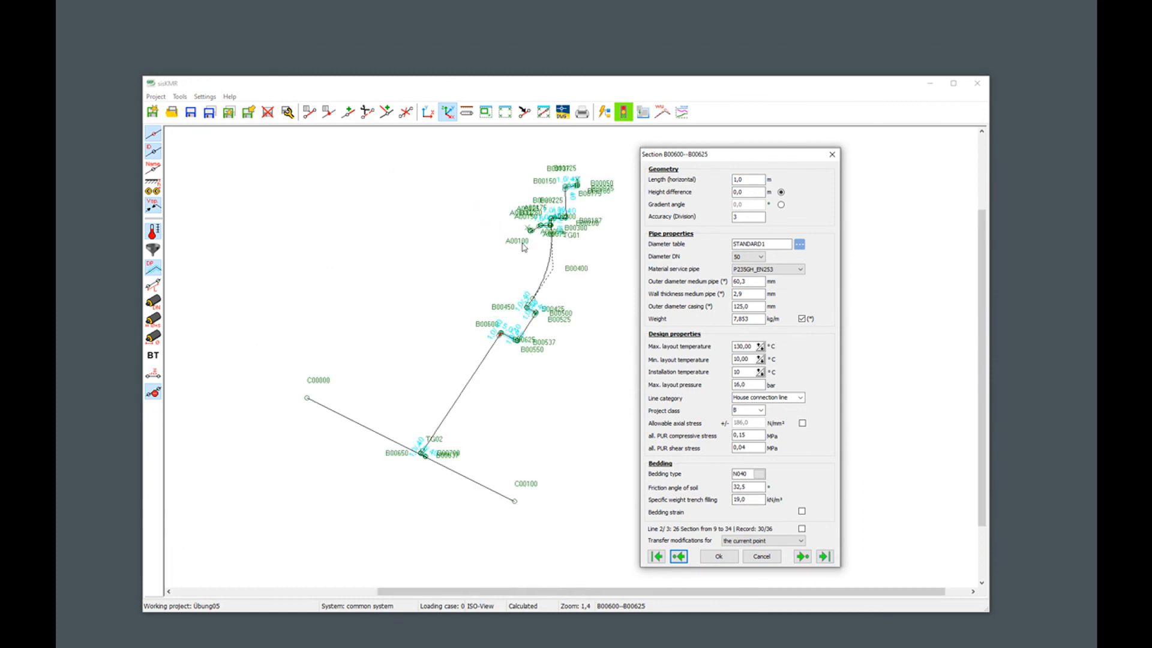
pyautogui.rightClick(529, 209)
pyautogui.click(544, 214)
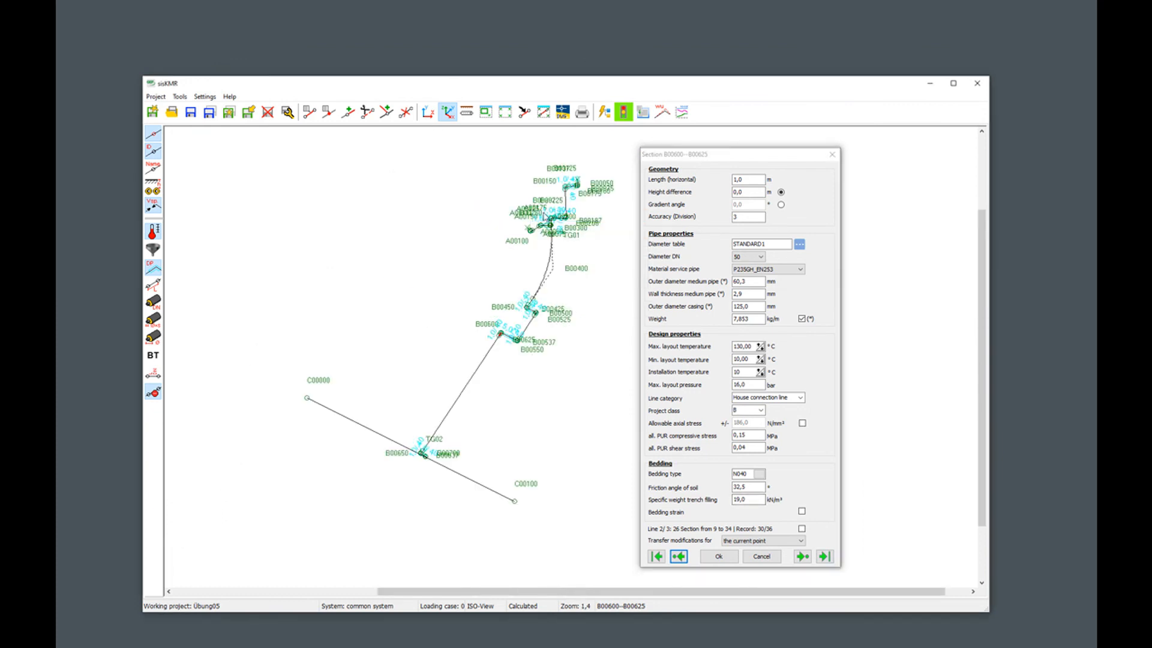
pyautogui.moveTo(541, 213); pyautogui.dragTo(555, 232)
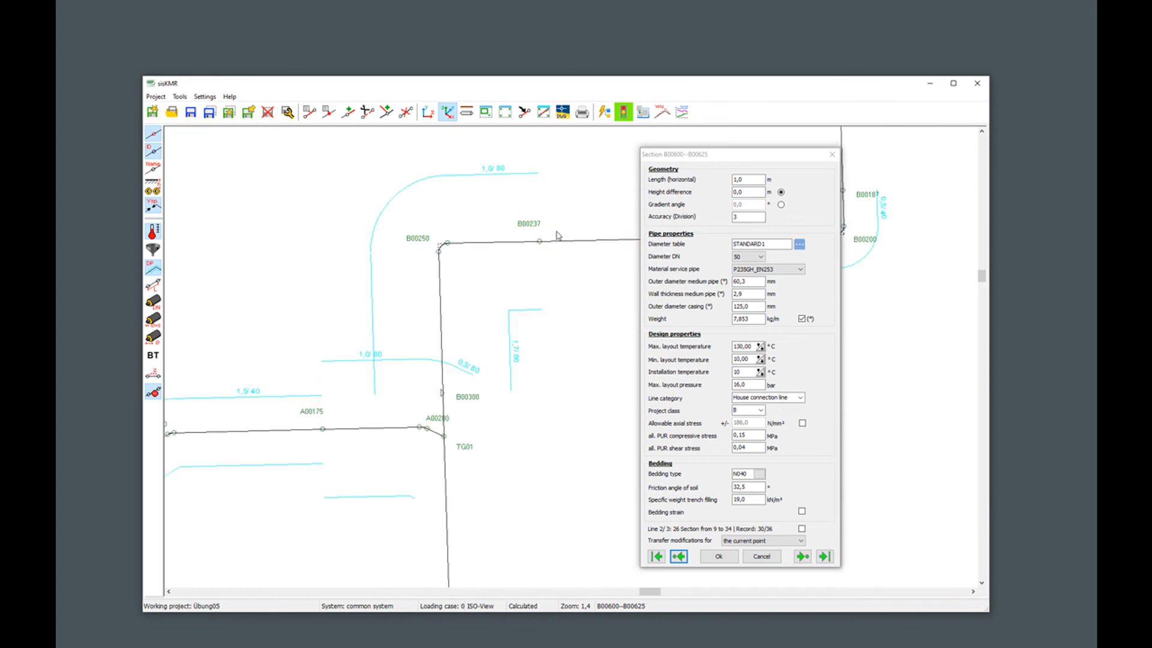
pyautogui.click(445, 346)
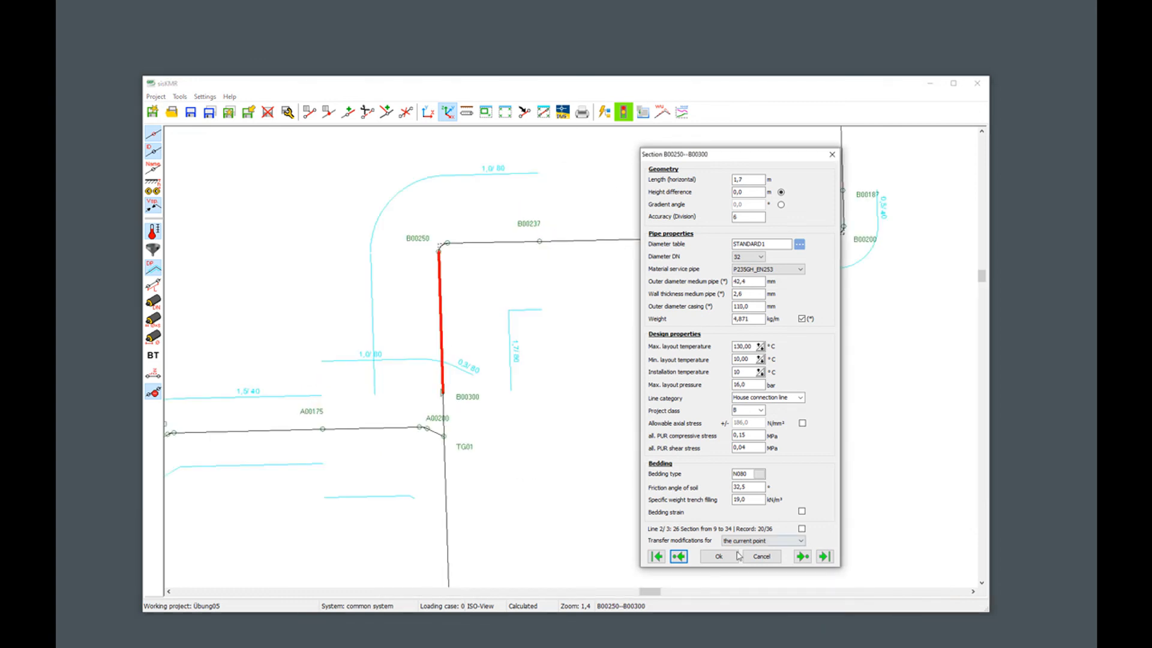
pyautogui.click(804, 557)
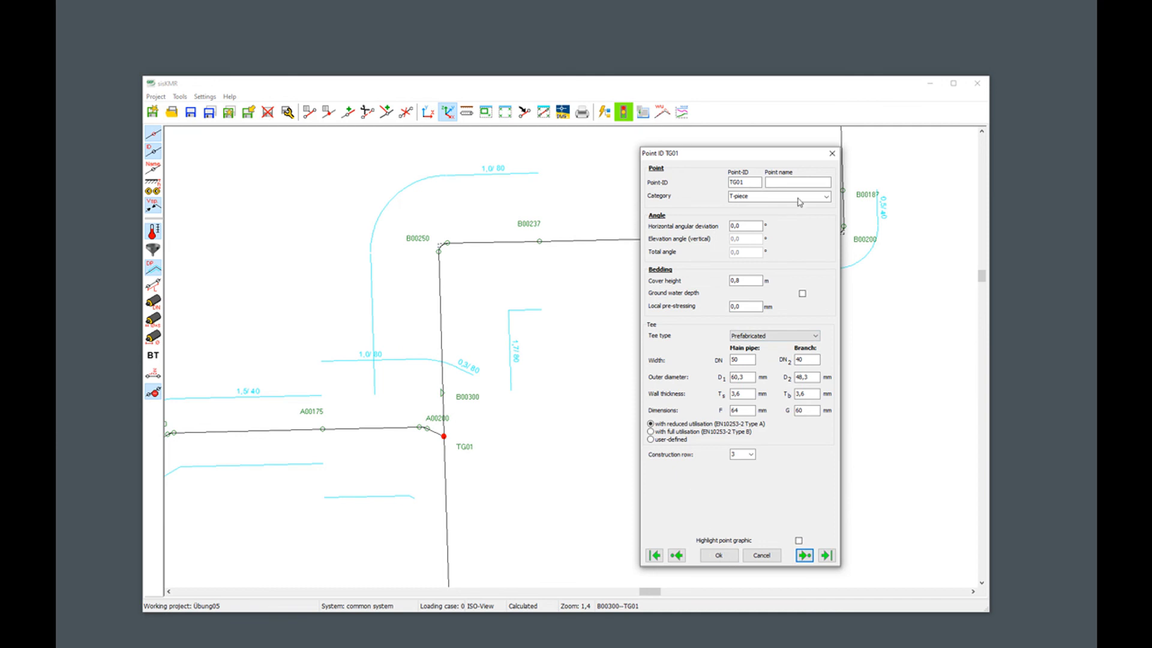
pyautogui.click(831, 154)
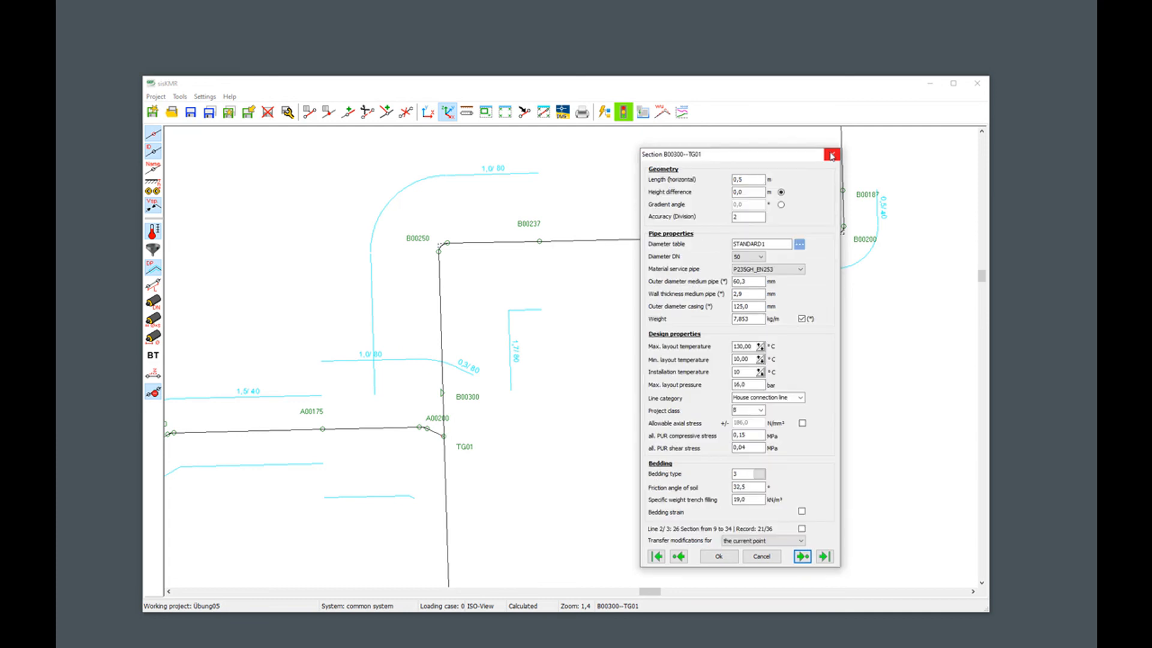